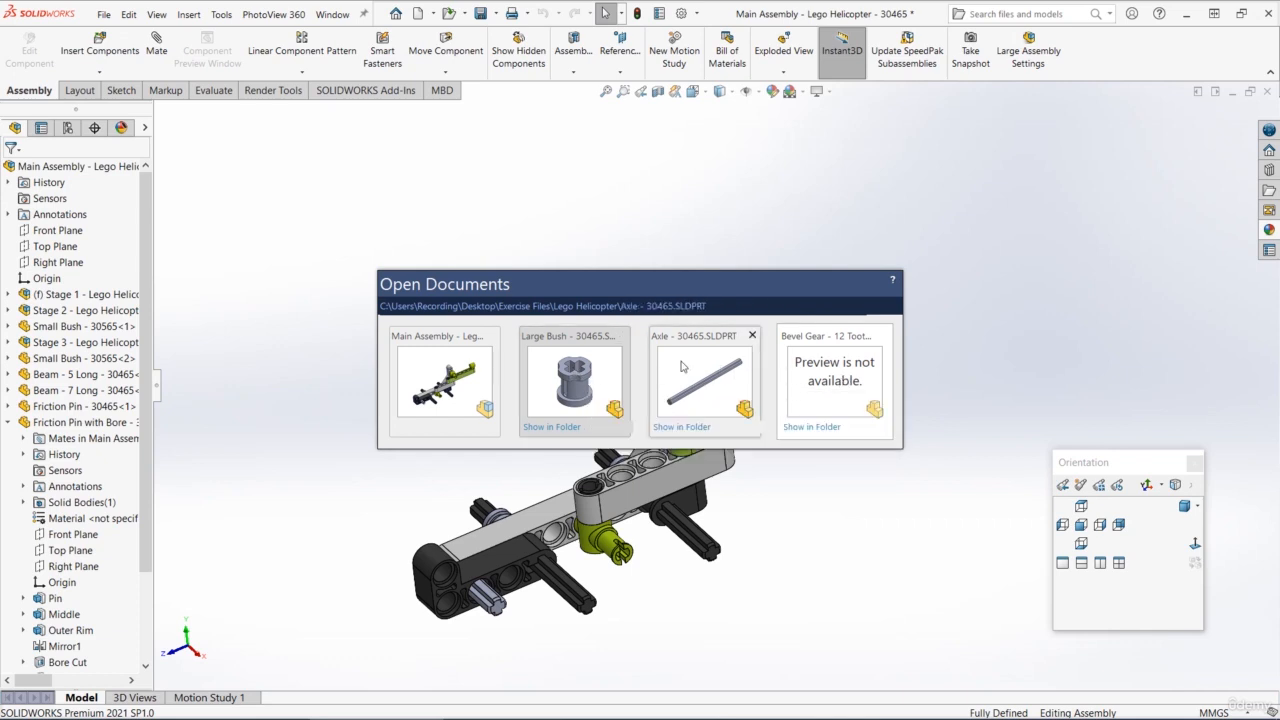
Switch to the Axle - 30465 part, make a new assembly from it and place the 9 - Long axle at the origin
{"action": "mouse_move", "coordinate": [800, 373]}
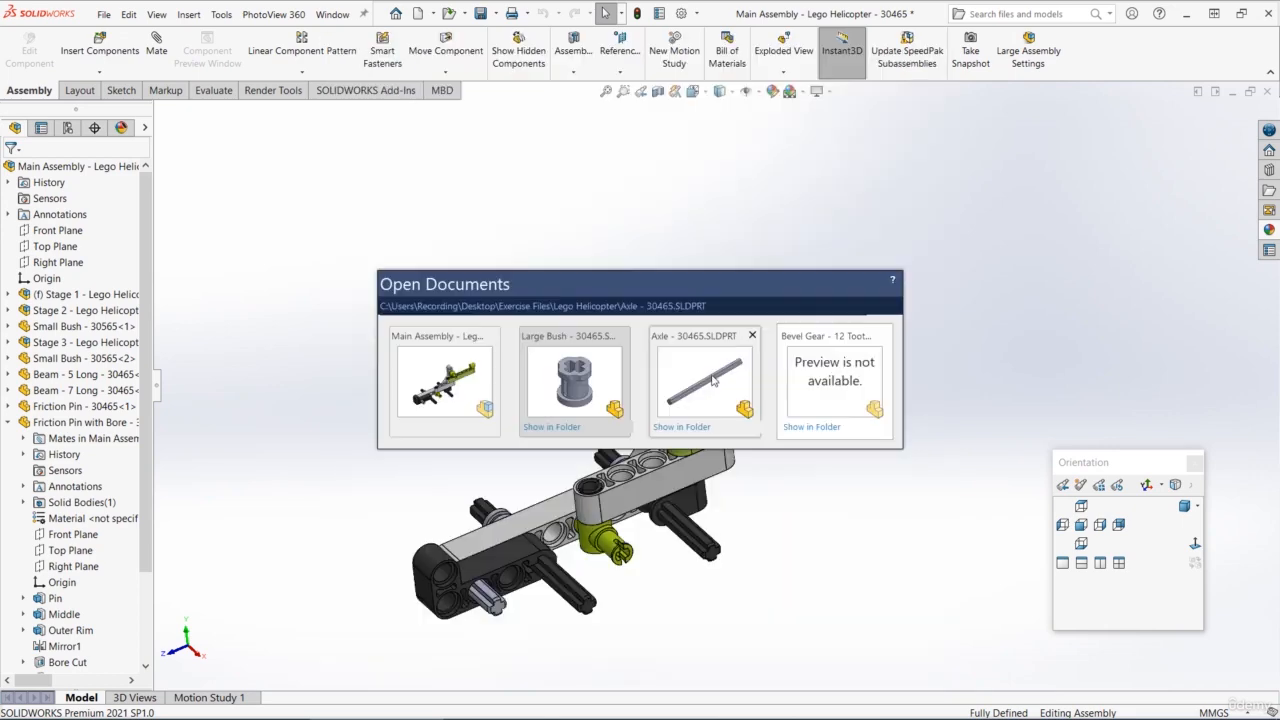
{"action": "left_click", "coordinate": [712, 378]}
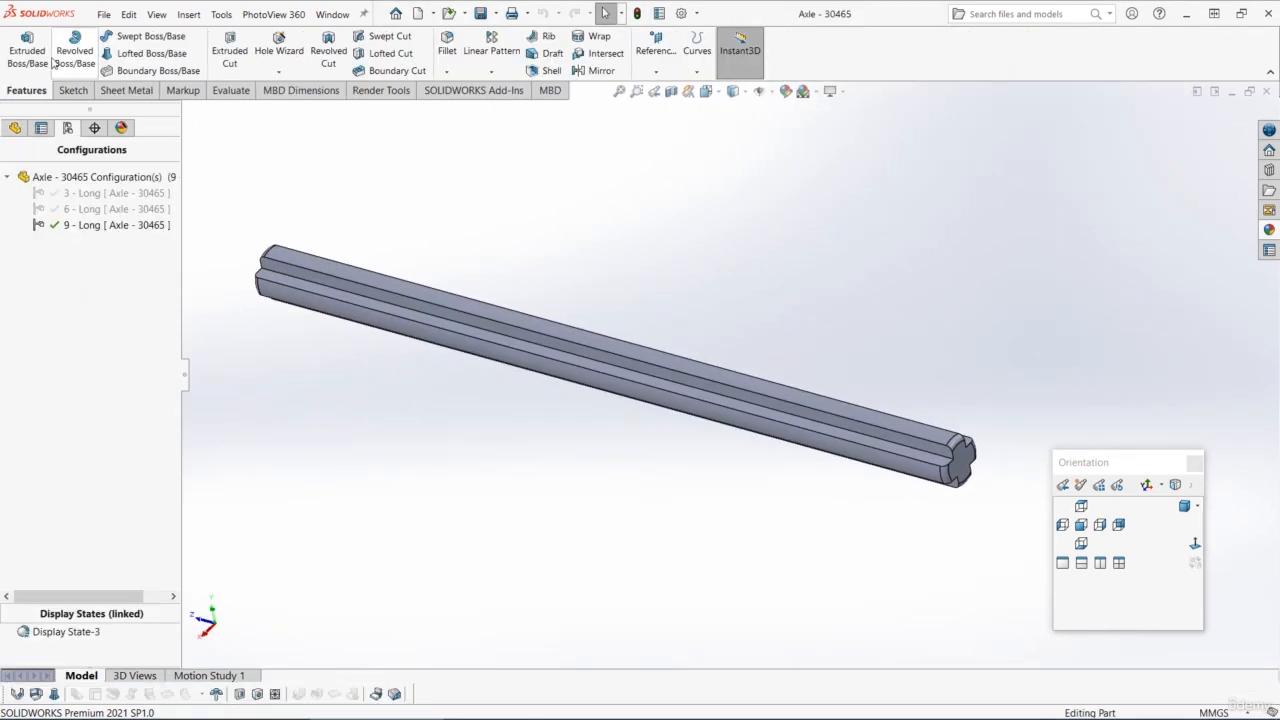
{"action": "left_click", "coordinate": [103, 15]}
{"action": "left_click", "coordinate": [187, 147]}
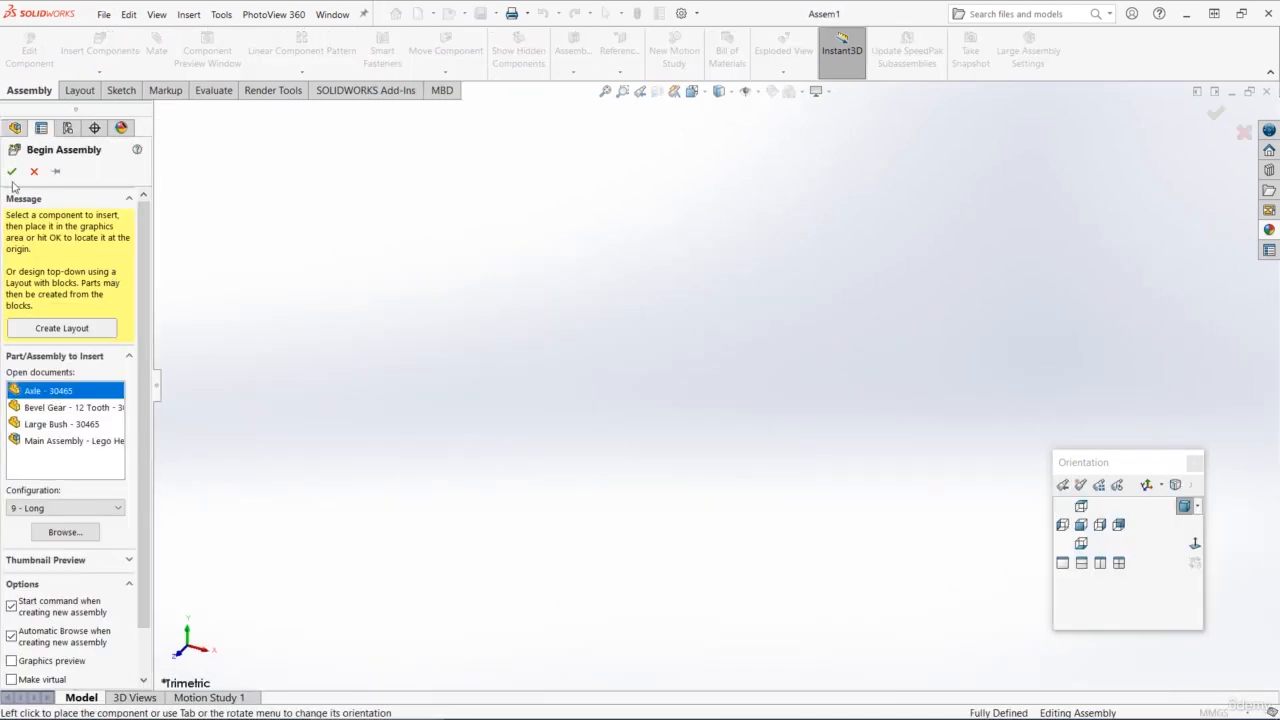
{"action": "left_click", "coordinate": [12, 173]}
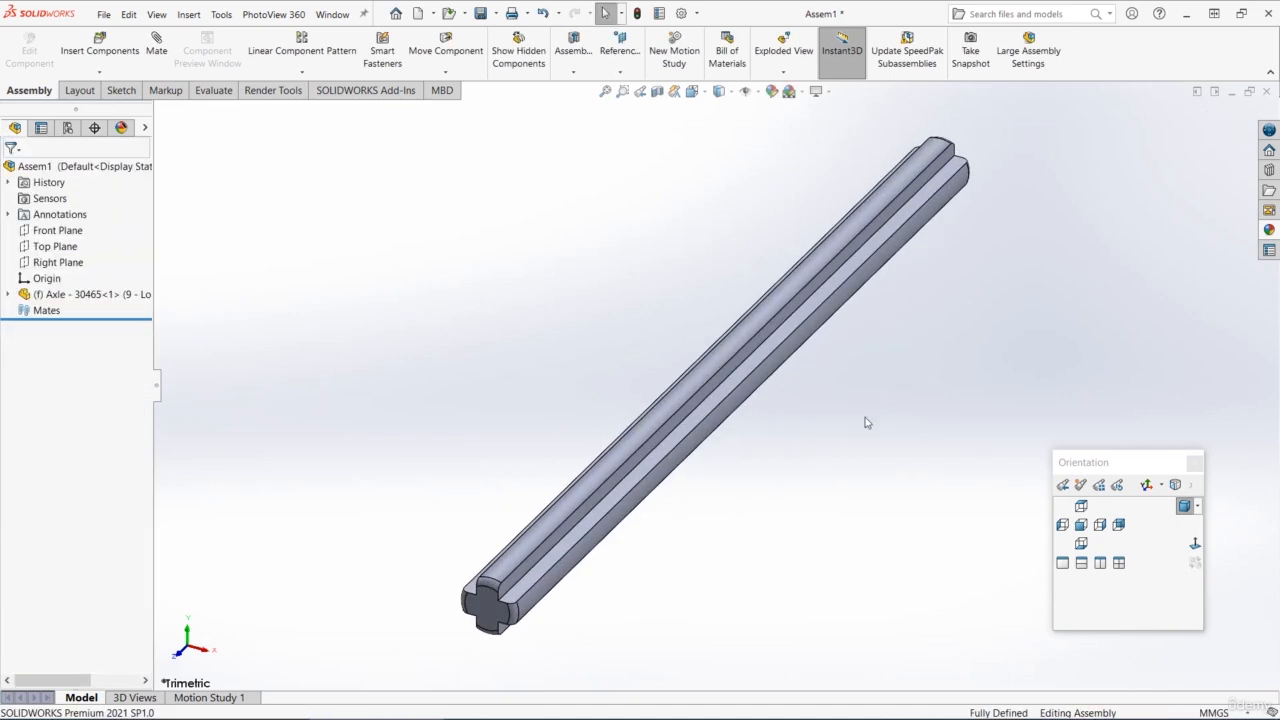
Insert the 12-tooth bevel gear and the large bush beside the axle, rotated in 90-degree turns so their cross bores face along it
{"action": "scroll", "coordinate": [866, 422], "scroll_direction": "down", "scroll_amount": 2}
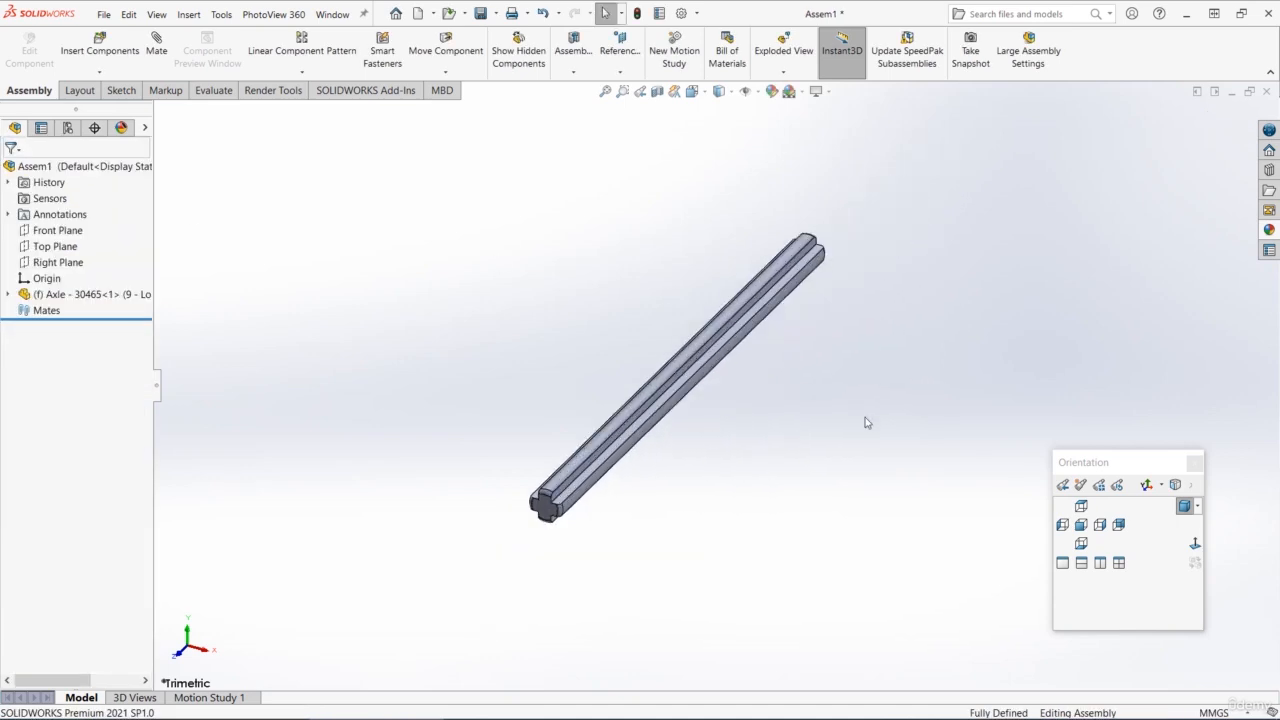
{"action": "middle_click_drag", "start_coordinate": [450, 273], "coordinate": [320, 270]}
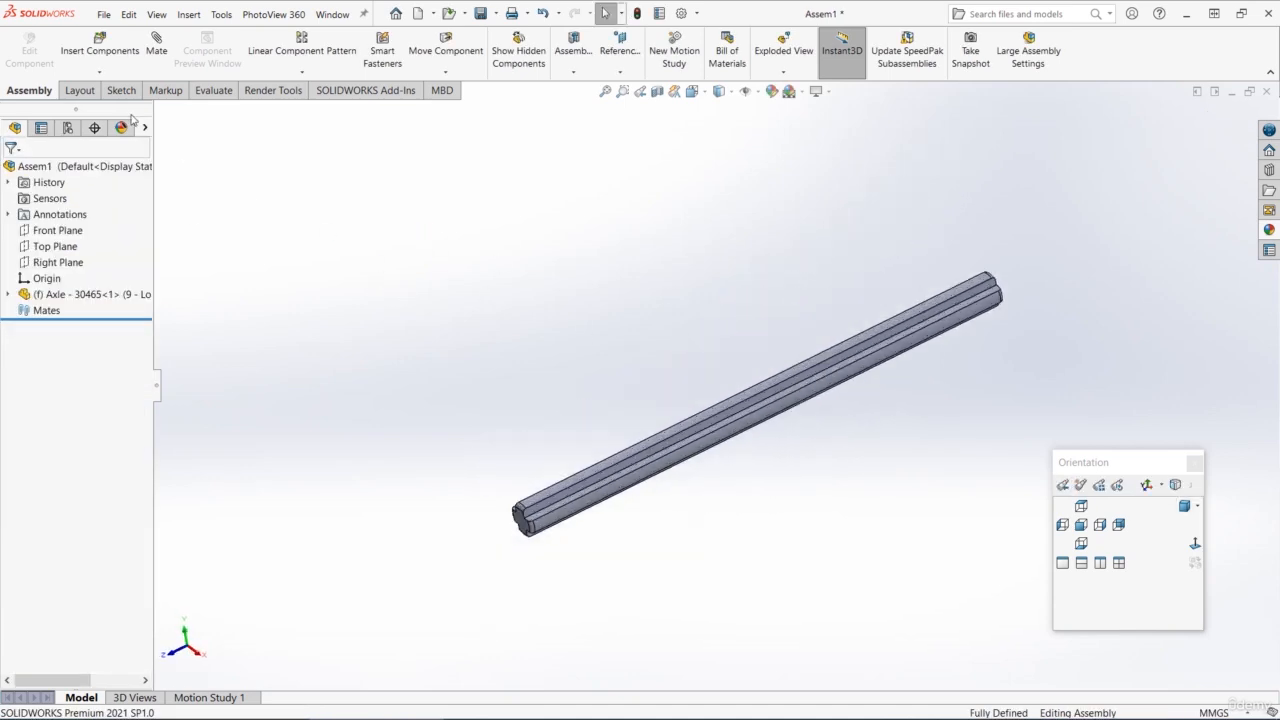
{"action": "left_click", "coordinate": [100, 45]}
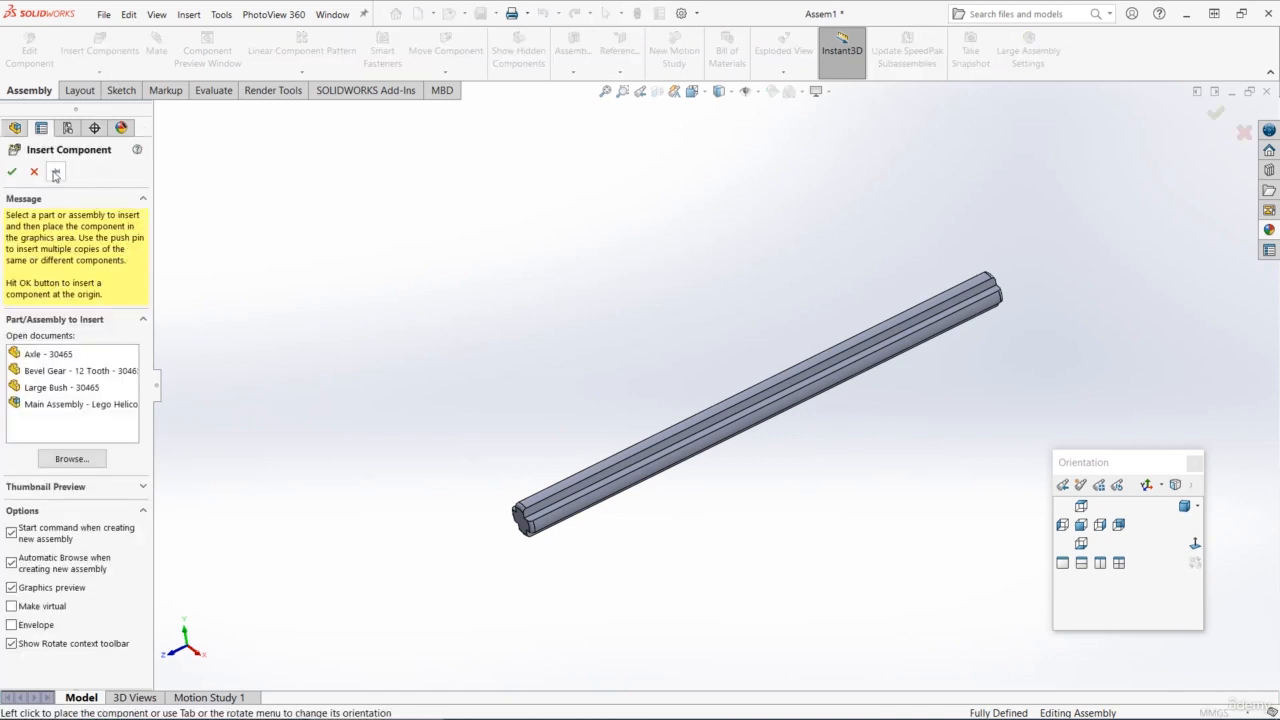
{"action": "left_click", "coordinate": [62, 371]}
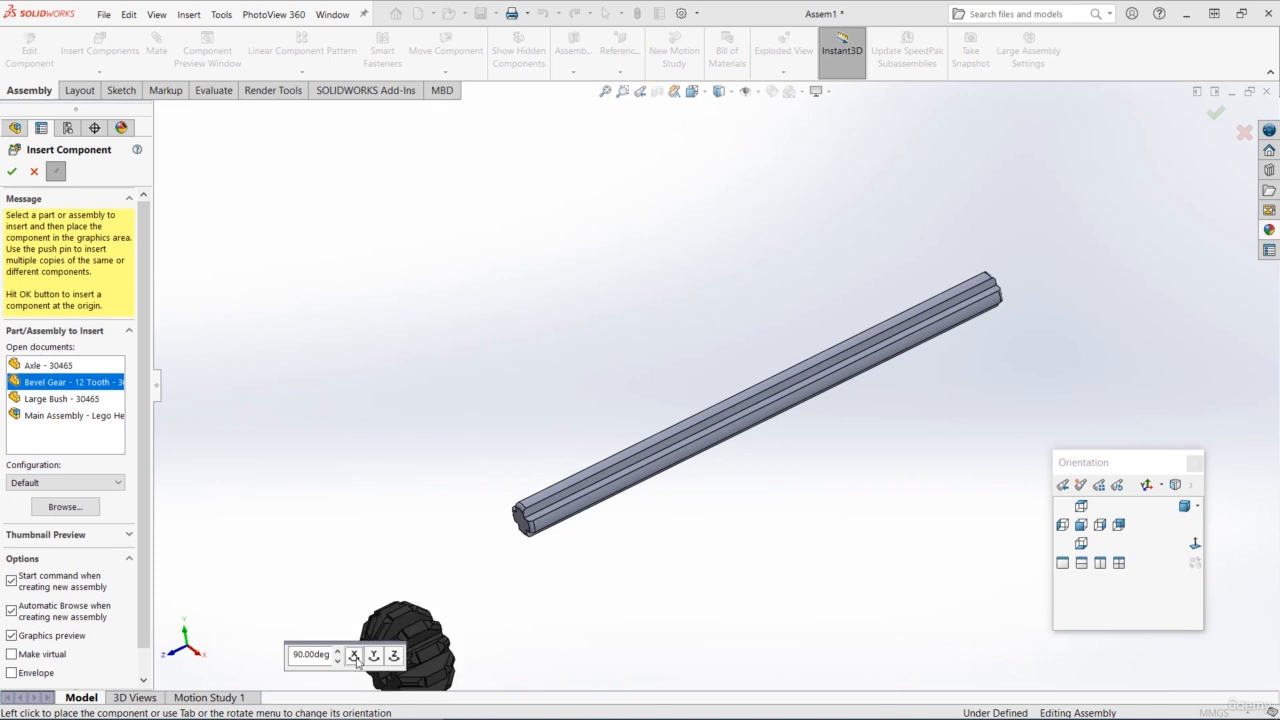
{"action": "left_click", "coordinate": [596, 297]}
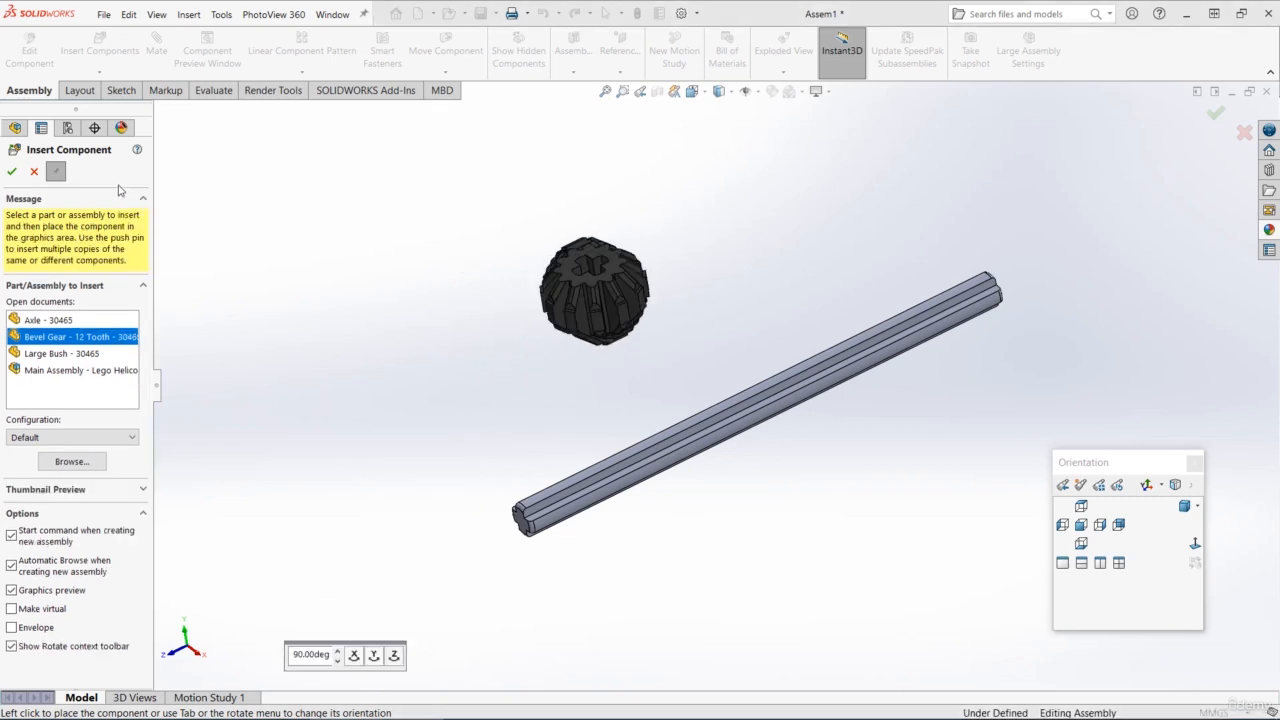
{"action": "left_click", "coordinate": [60, 354]}
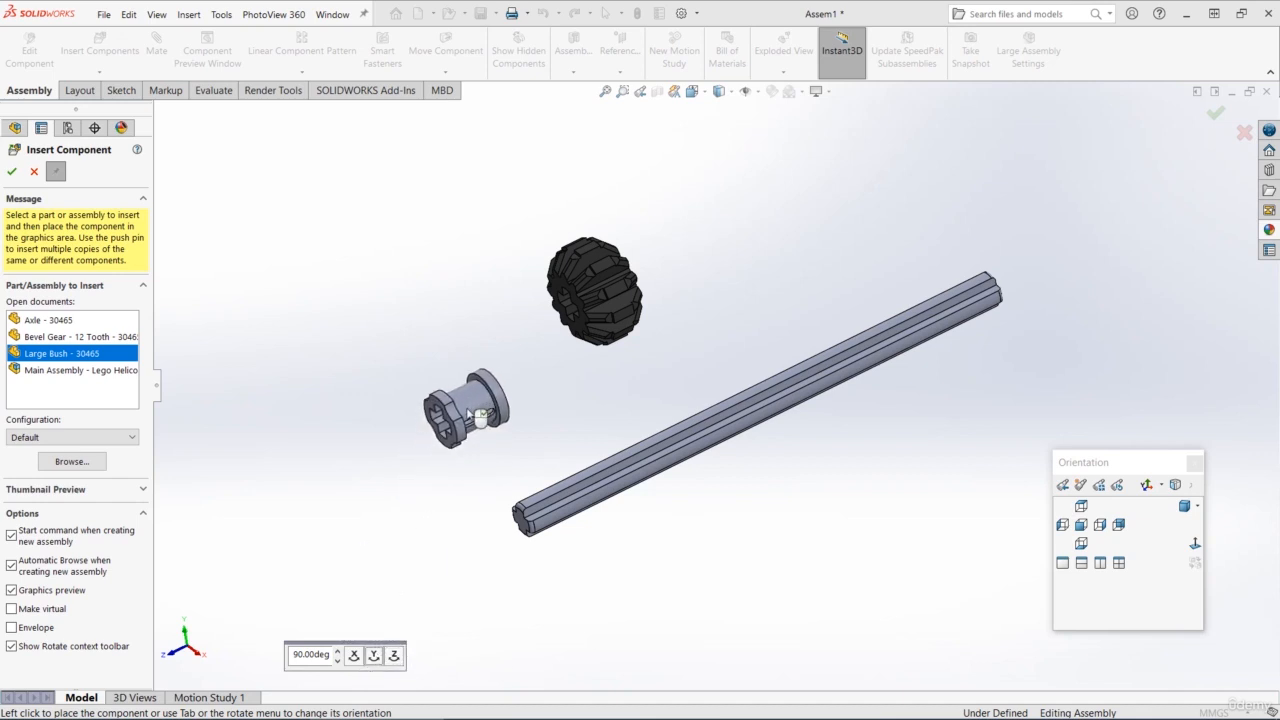
{"action": "left_click", "coordinate": [521, 396]}
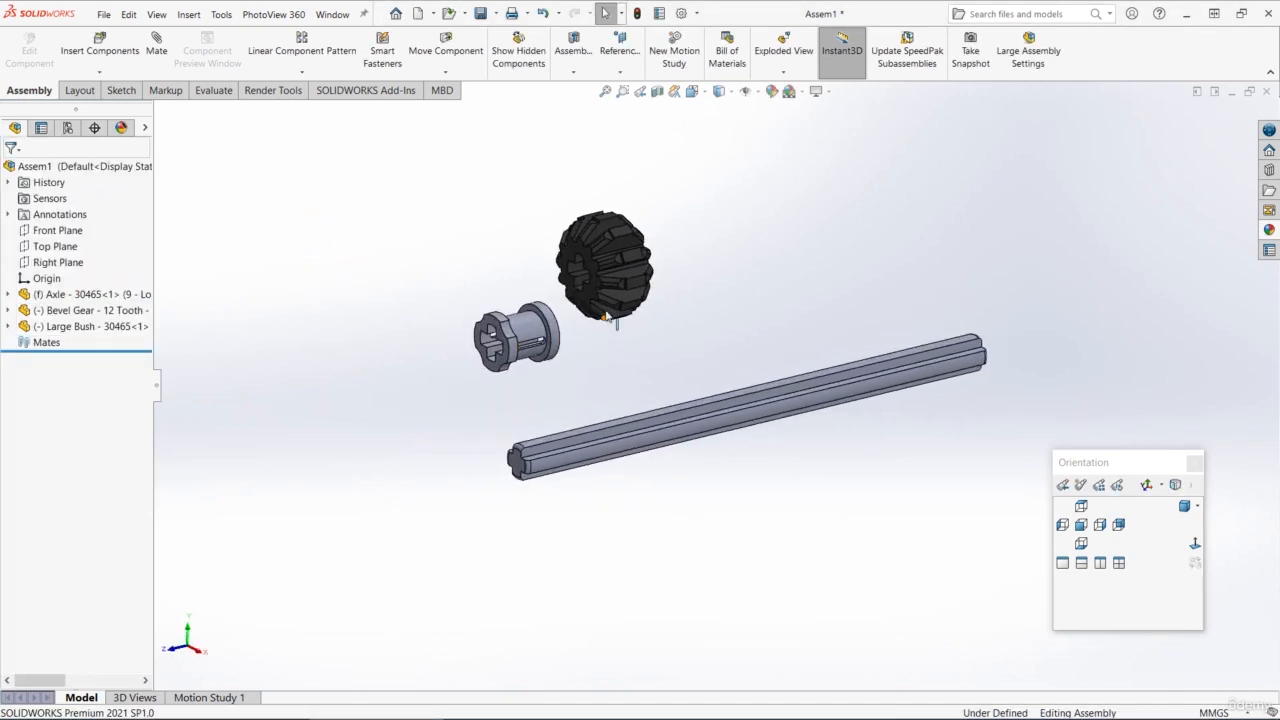
Move the bevel gear near the axle's end and mate a curved face of its cross bore concentric with the axle's rounded face
{"action": "left_click_drag", "start_coordinate": [606, 316], "coordinate": [546, 430]}
{"action": "scroll", "coordinate": [520, 423], "scroll_direction": "down", "scroll_amount": 5}
{"action": "middle_click_drag", "start_coordinate": [545, 413], "coordinate": [594, 415]}
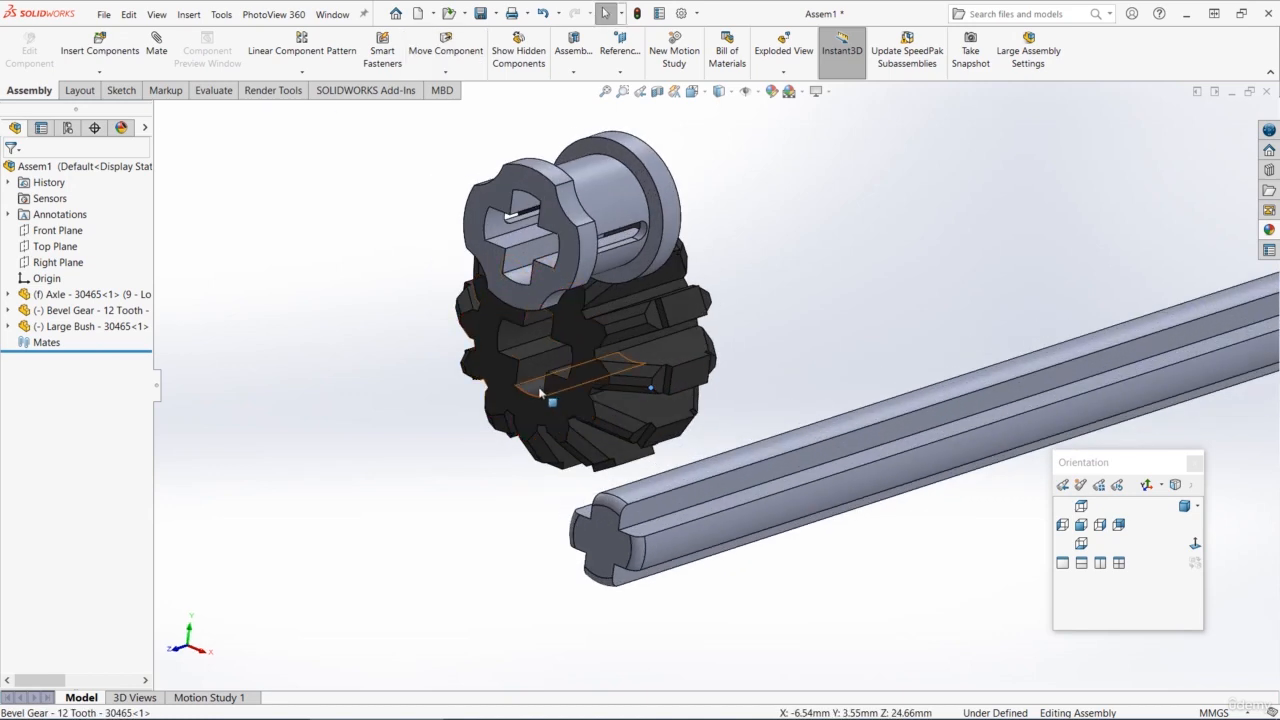
{"action": "left_click", "coordinate": [538, 392]}
{"action": "left_click", "coordinate": [641, 490], "text": "ctrl"}
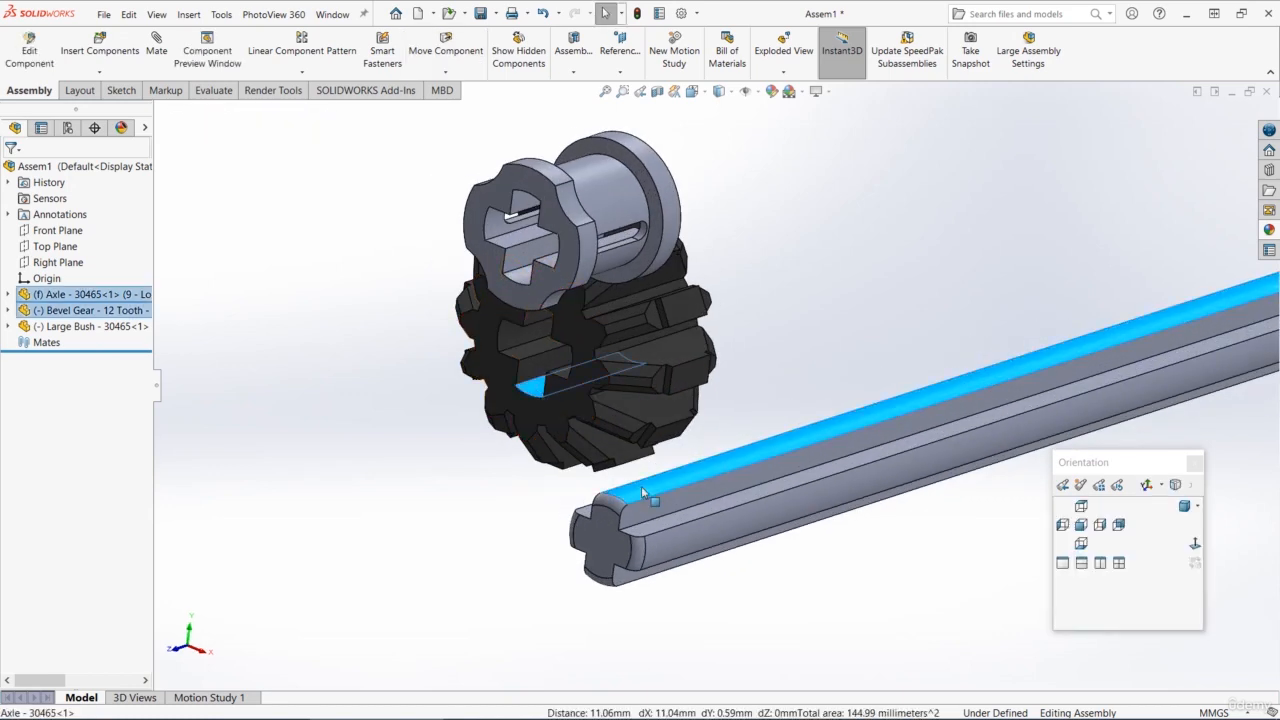
{"action": "left_click", "coordinate": [741, 477]}
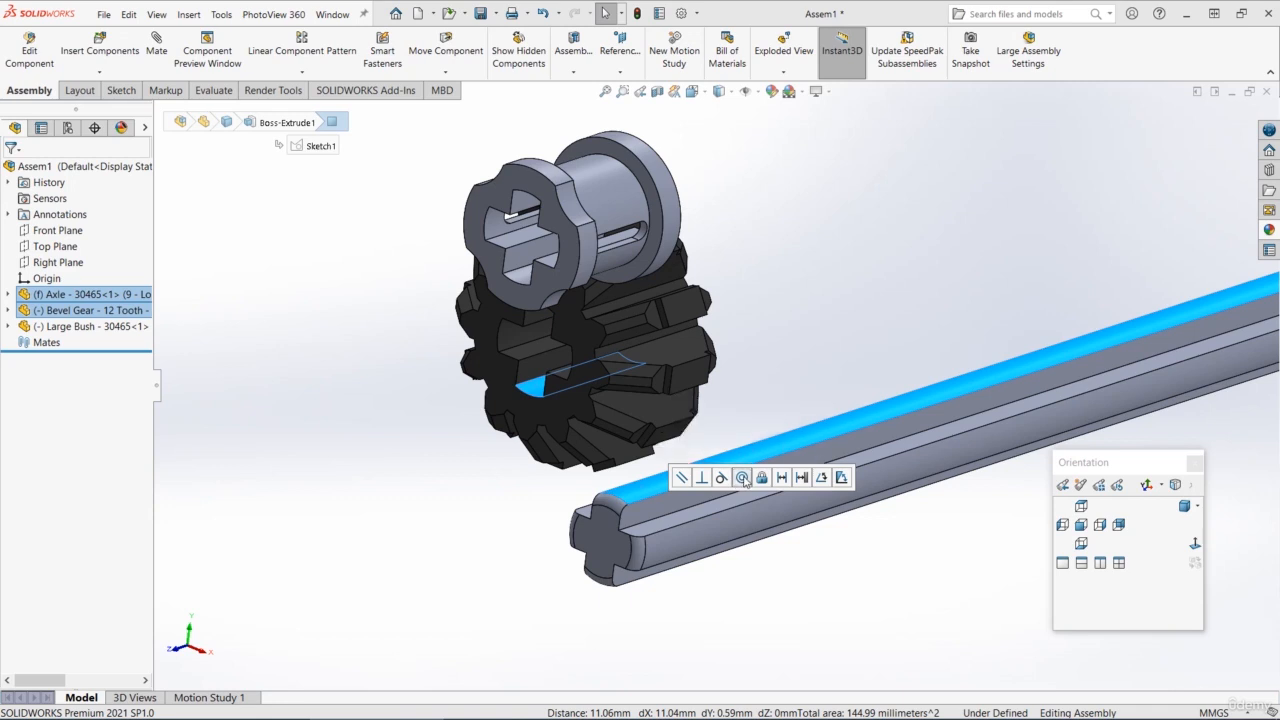
{"action": "left_click", "coordinate": [480, 432]}
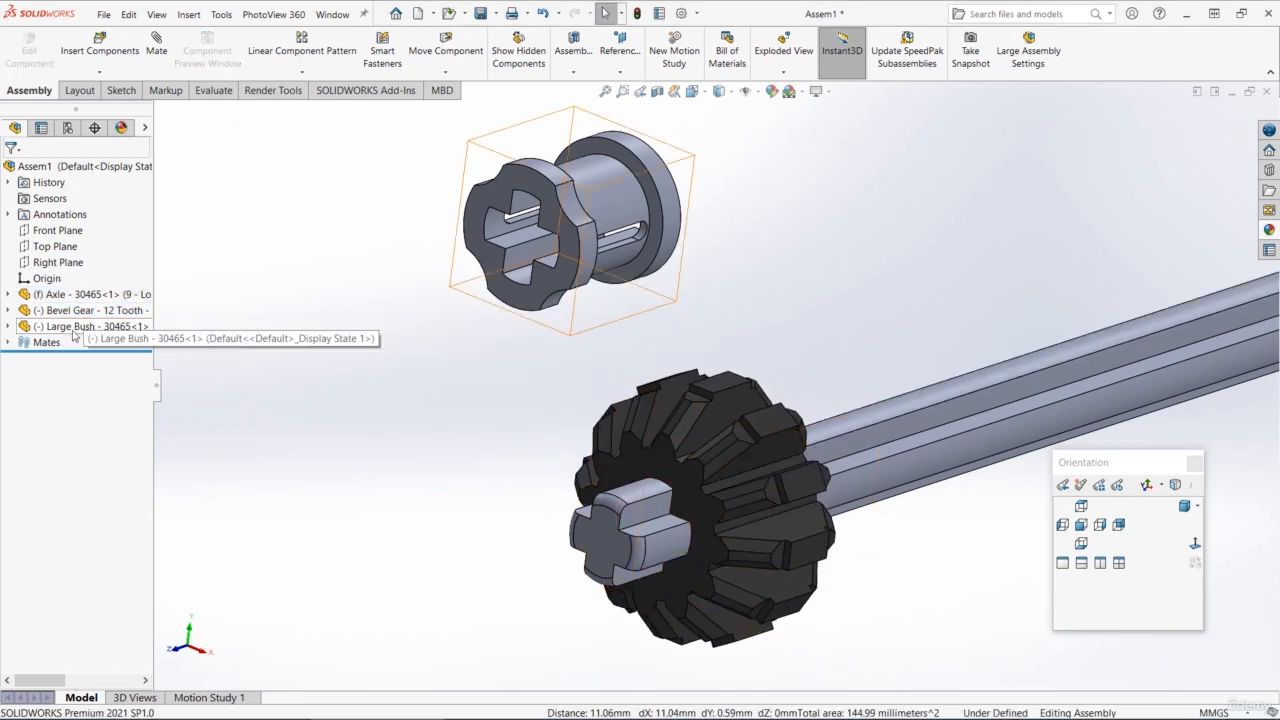
Lock the rotation of the concentric mate between the axle and the bevel gear
{"action": "left_click", "coordinate": [8, 342]}
{"action": "right_click", "coordinate": [60, 365]}
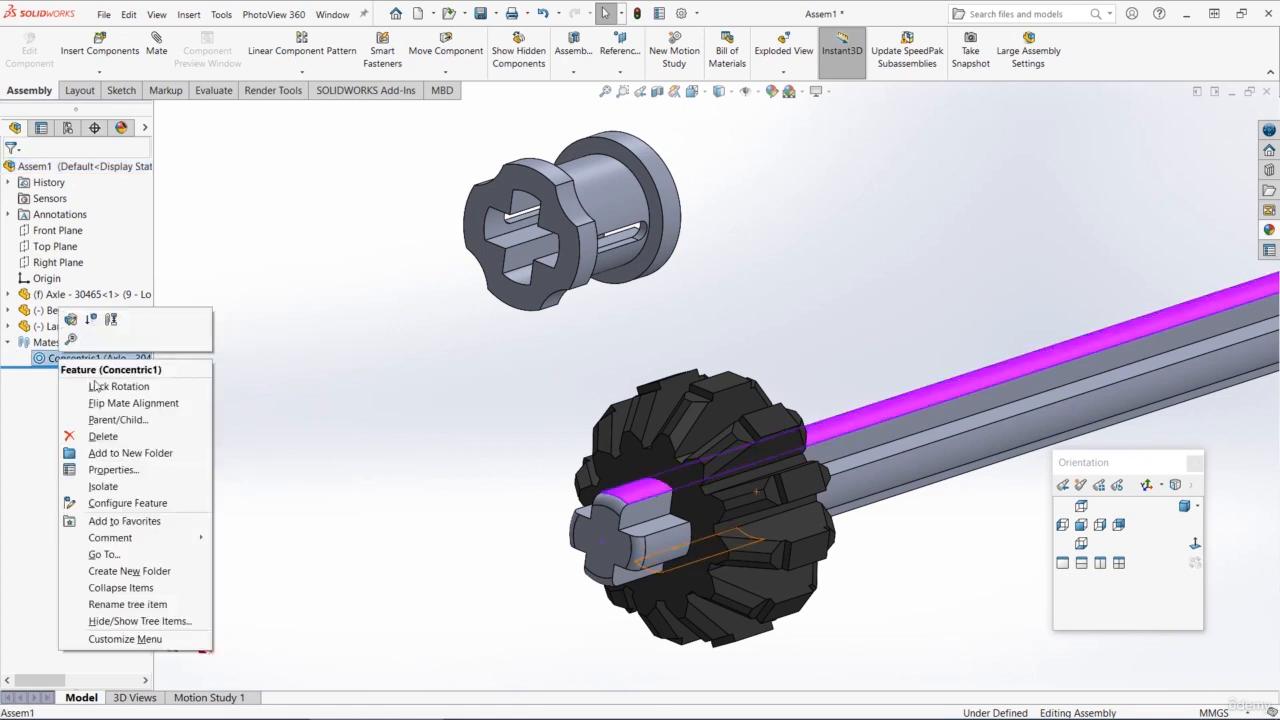
{"action": "left_click", "coordinate": [107, 388]}
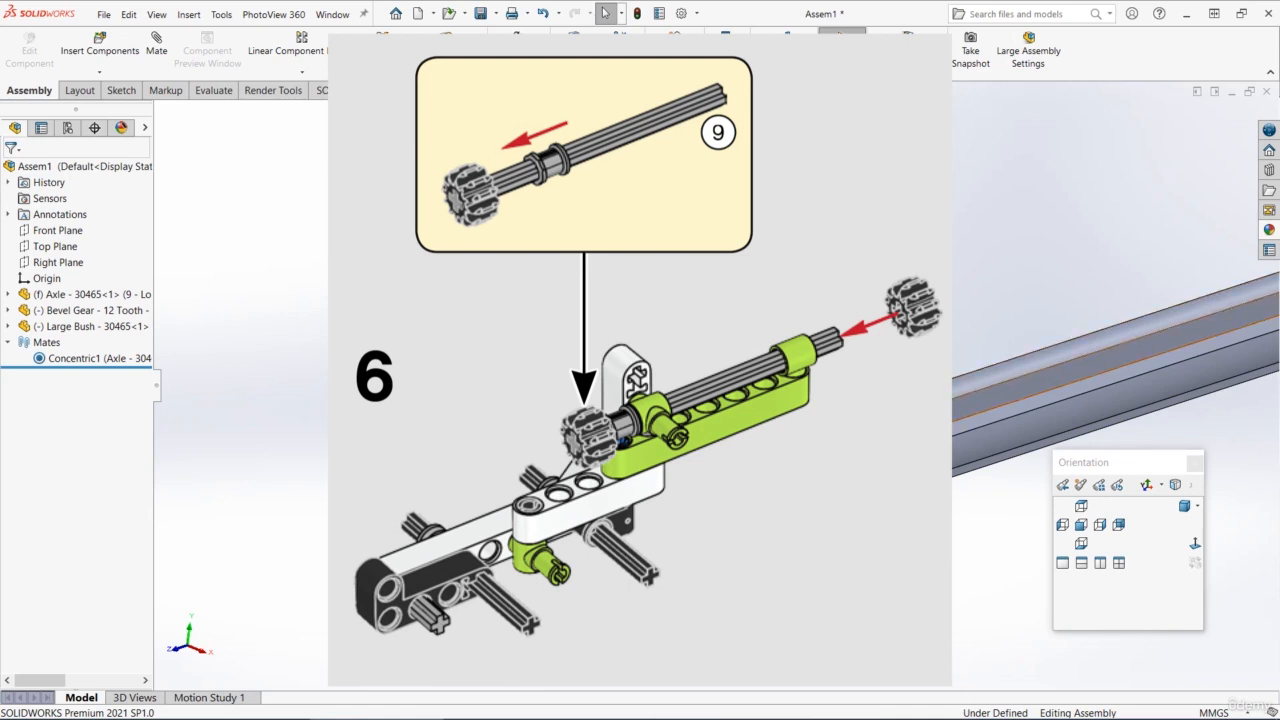
Mate the bevel gear's outer flat face coincident with the axle's end face
{"action": "scroll", "coordinate": [709, 543], "scroll_direction": "up", "scroll_amount": 2}
{"action": "scroll", "coordinate": [709, 543], "scroll_direction": "down", "scroll_amount": 2}
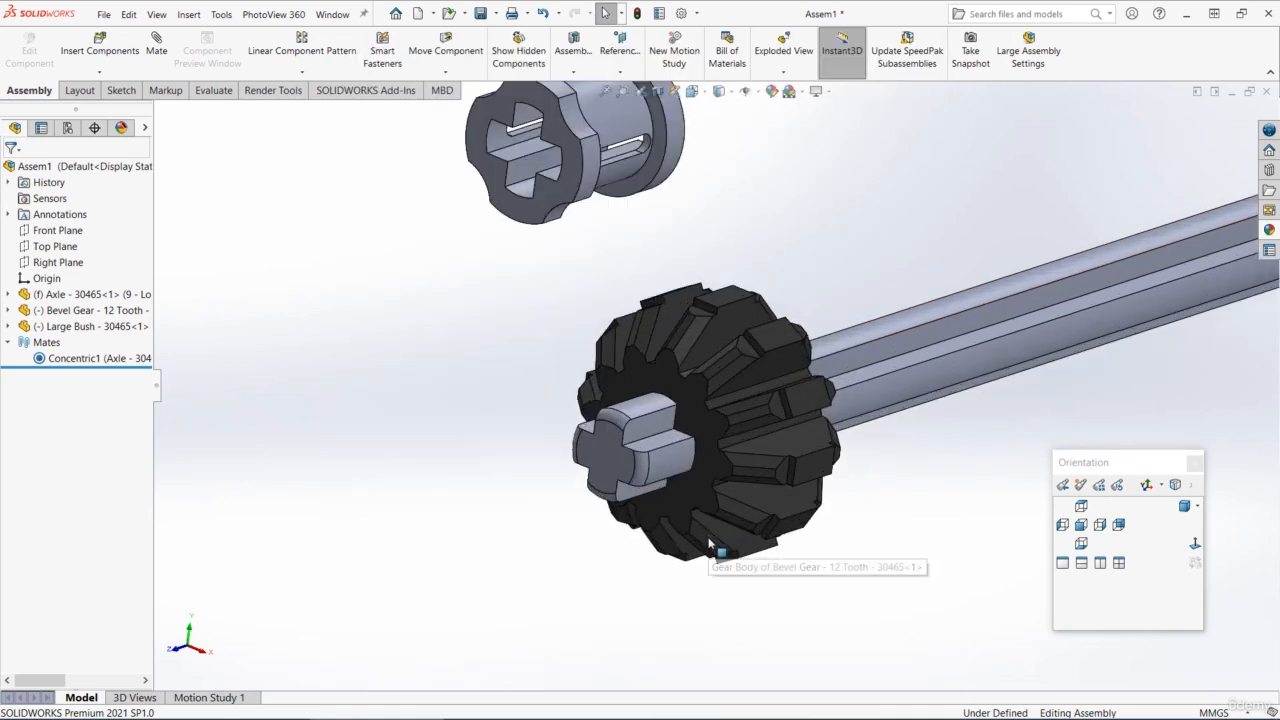
{"action": "left_click", "coordinate": [695, 418]}
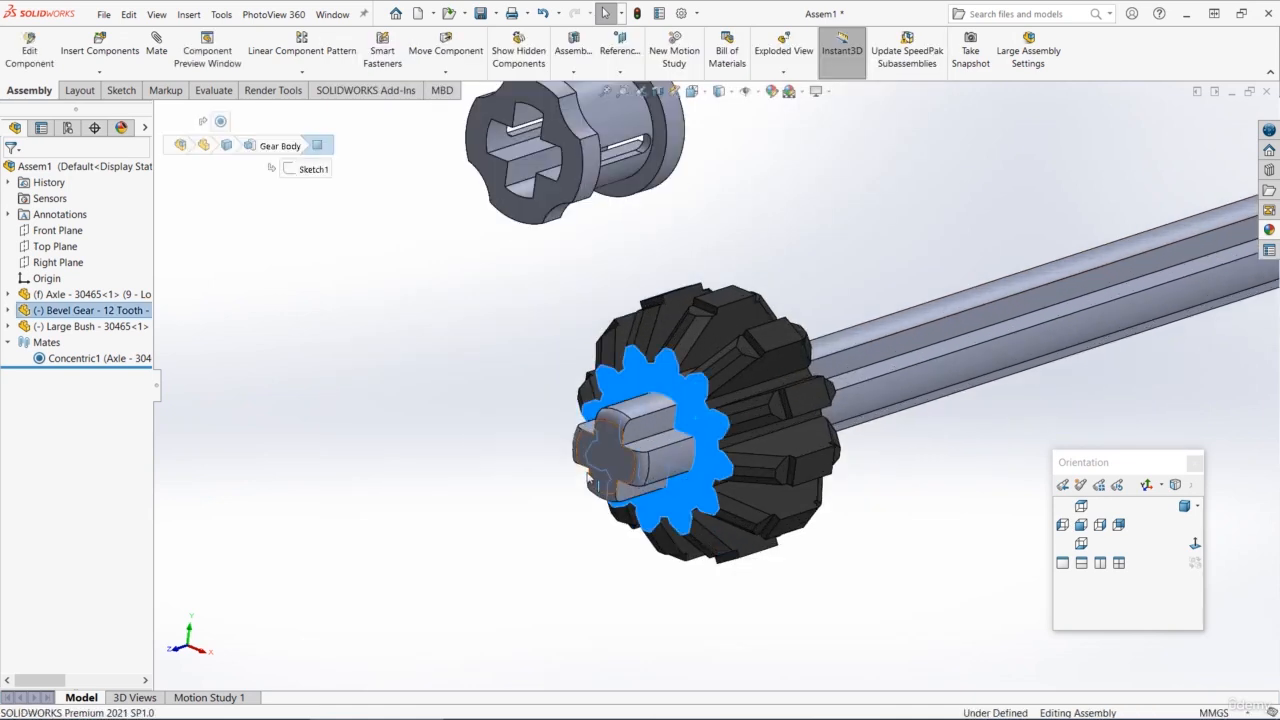
{"action": "left_click", "coordinate": [615, 457], "text": "ctrl"}
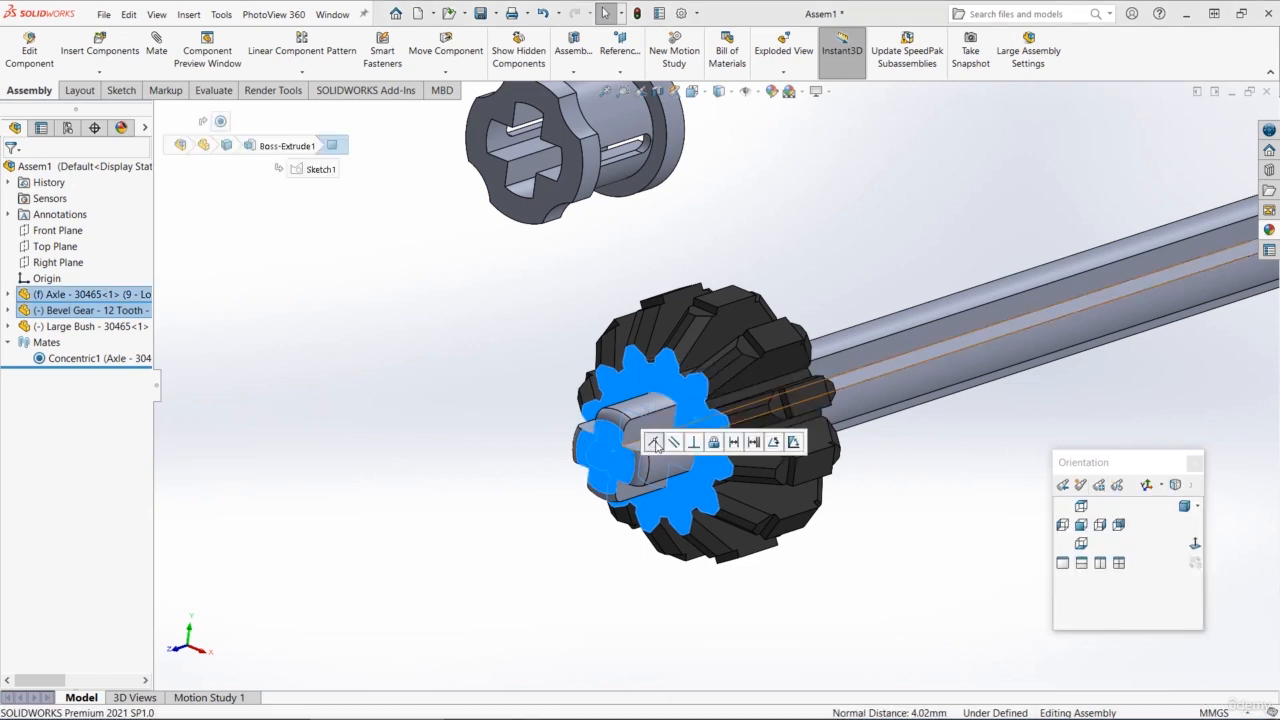
{"action": "left_click", "coordinate": [654, 442]}
{"action": "left_click", "coordinate": [847, 547]}
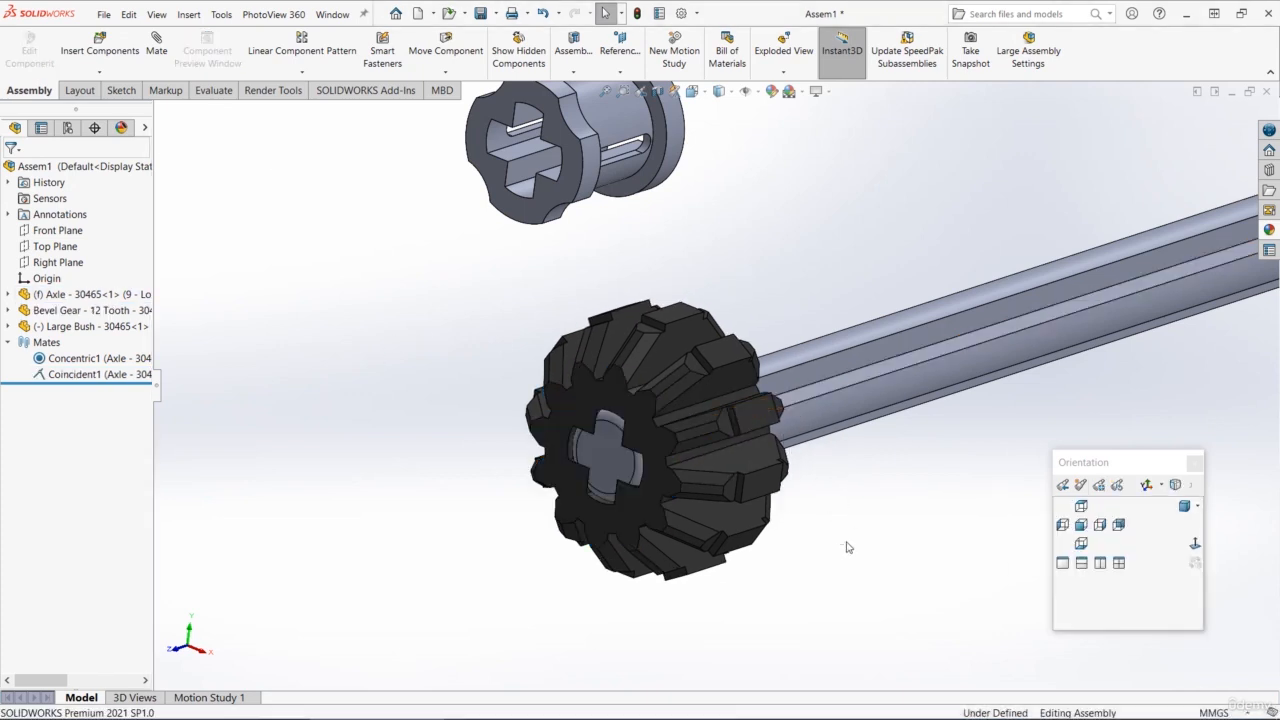
Mate the large bush's cylindrical middle body concentric with the axle's rounded face
{"action": "scroll", "coordinate": [830, 472], "scroll_direction": "up", "scroll_amount": 1}
{"action": "middle_click_drag", "start_coordinate": [831, 460], "coordinate": [820, 436]}
{"action": "scroll", "coordinate": [821, 430], "scroll_direction": "up", "scroll_amount": 3}
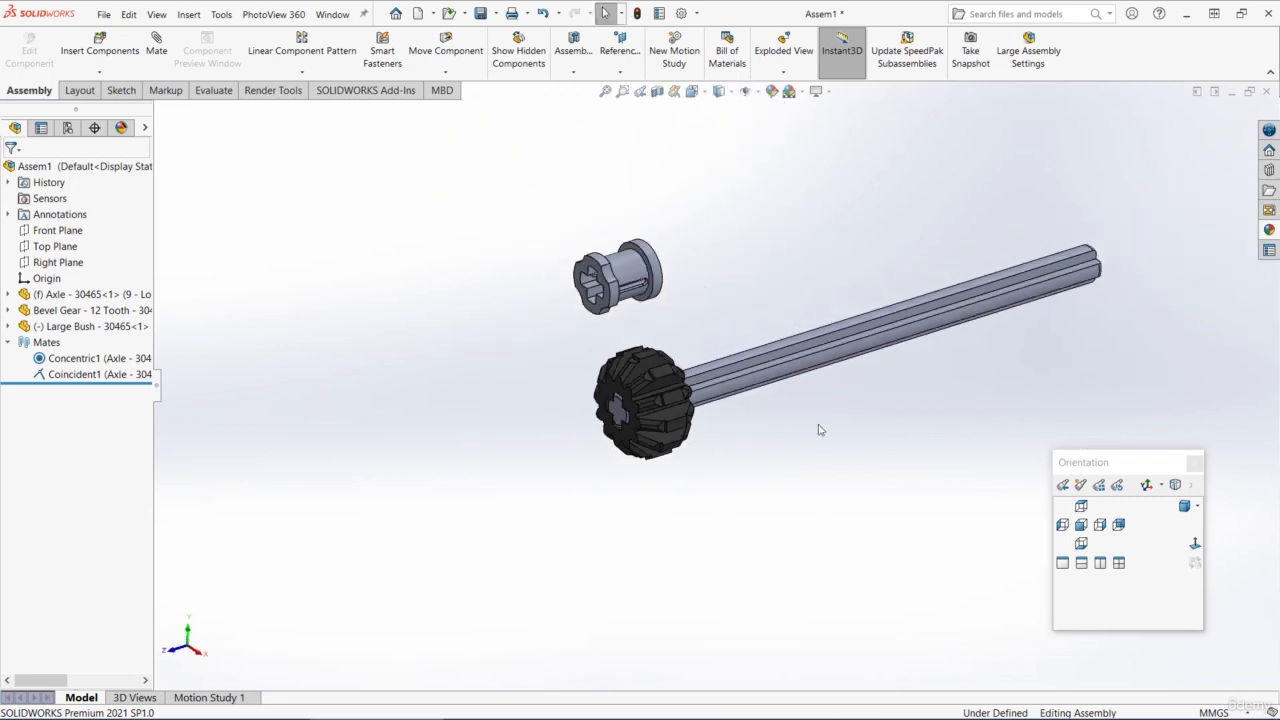
{"action": "scroll", "coordinate": [810, 410], "scroll_direction": "down", "scroll_amount": 1}
{"action": "scroll", "coordinate": [680, 343], "scroll_direction": "down", "scroll_amount": 1}
{"action": "scroll", "coordinate": [440, 255], "scroll_direction": "down", "scroll_amount": 1}
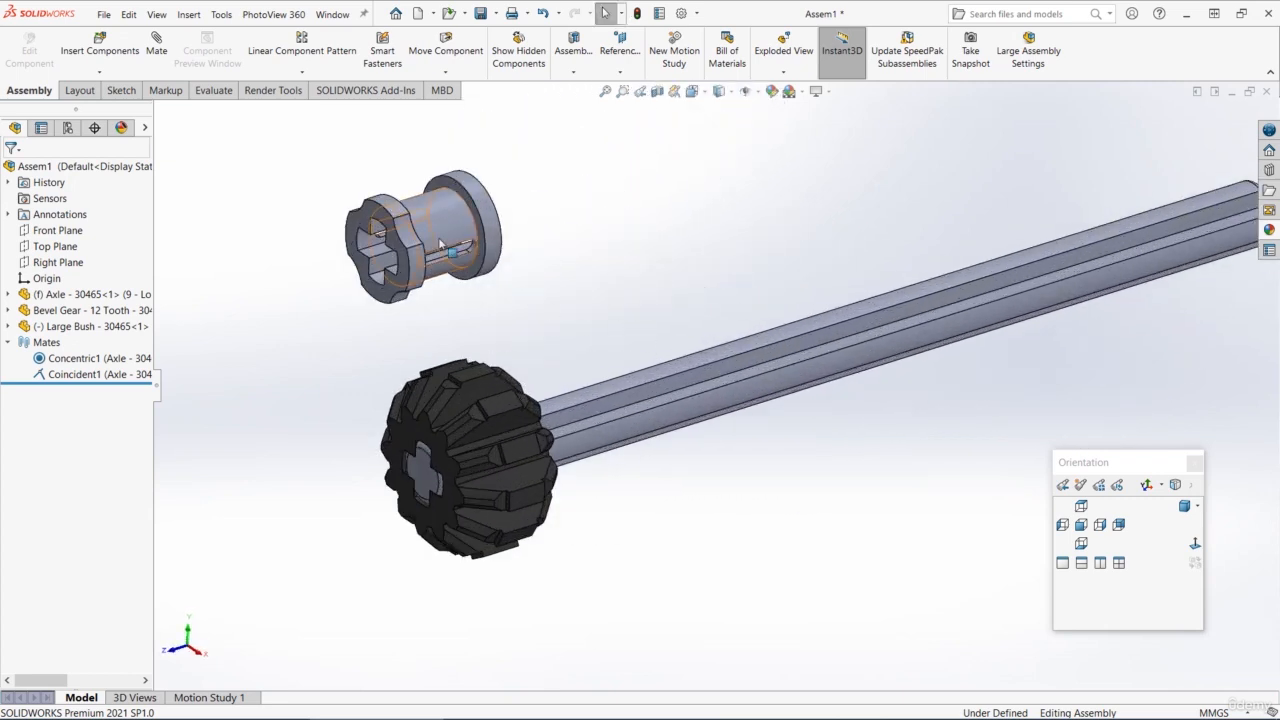
{"action": "left_click", "coordinate": [452, 225]}
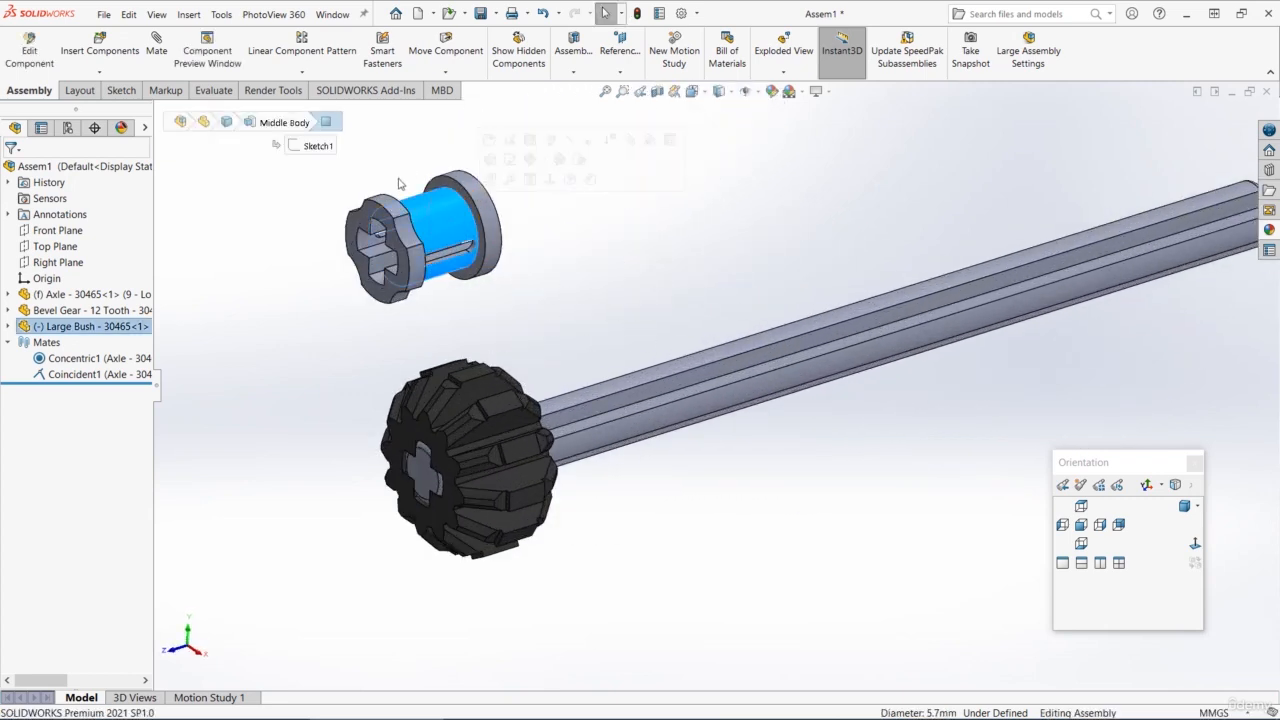
{"action": "left_click", "coordinate": [604, 391], "text": "ctrl"}
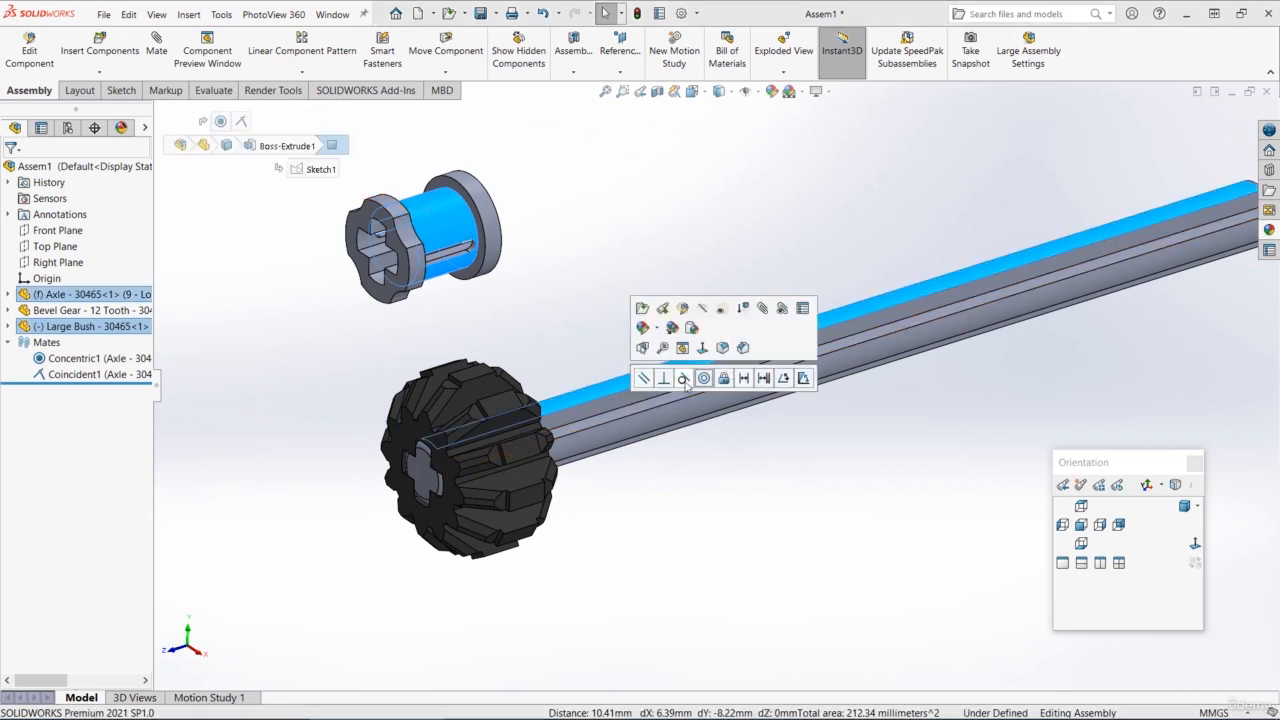
{"action": "left_click", "coordinate": [704, 378]}
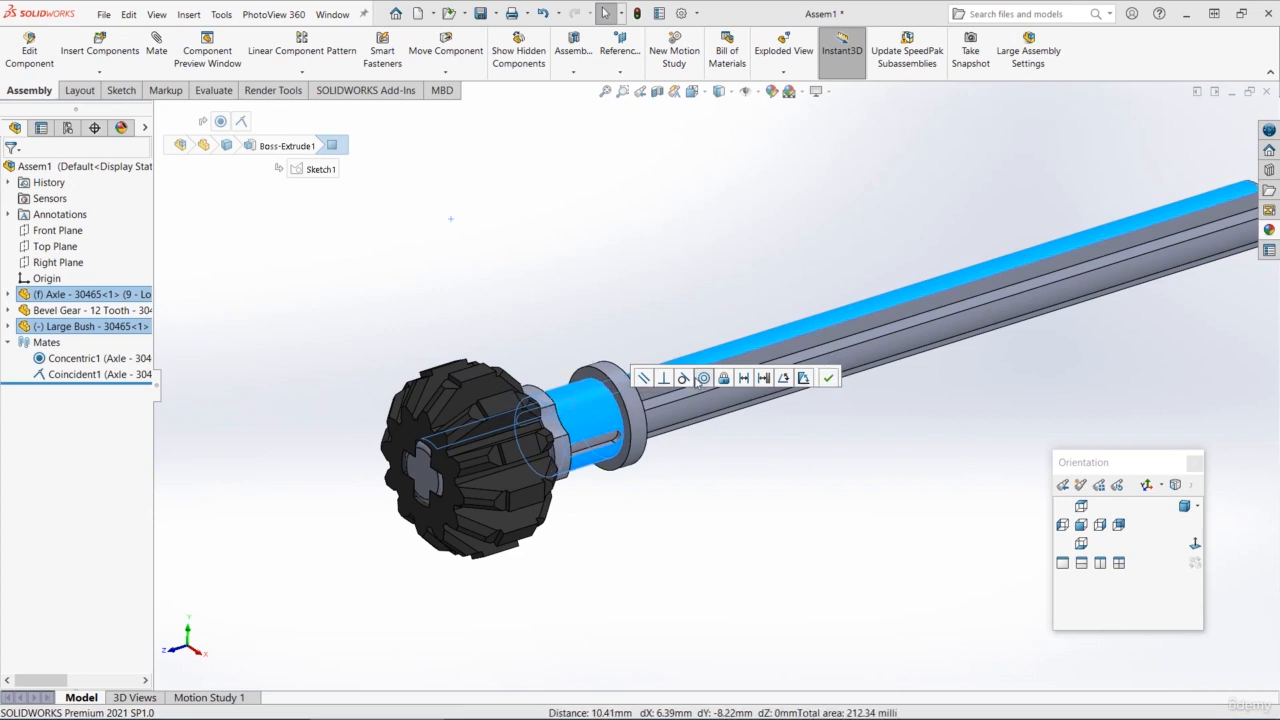
{"action": "left_click", "coordinate": [666, 480]}
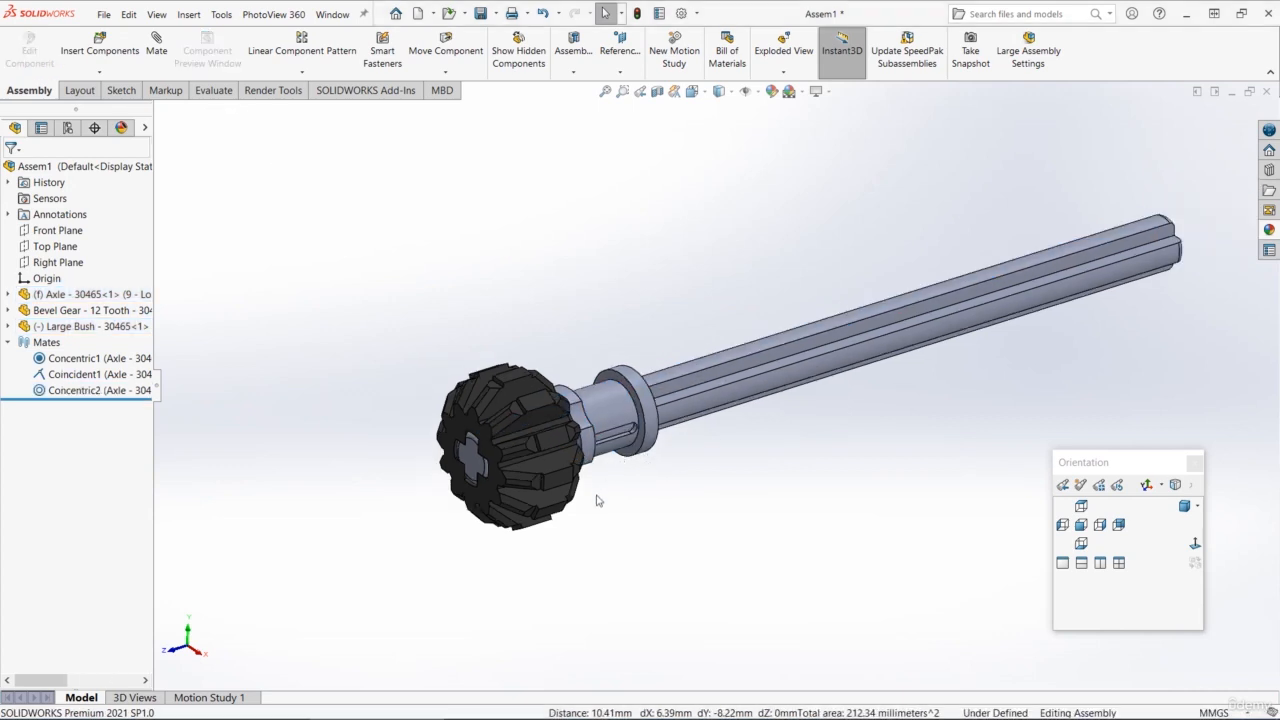
Check how the bush sits against the gear and lock the rotation of the bush's concentric mate with the axle
{"action": "middle_click_drag", "start_coordinate": [597, 500], "coordinate": [548, 485]}
{"action": "scroll", "coordinate": [561, 408], "scroll_direction": "down", "scroll_amount": 4}
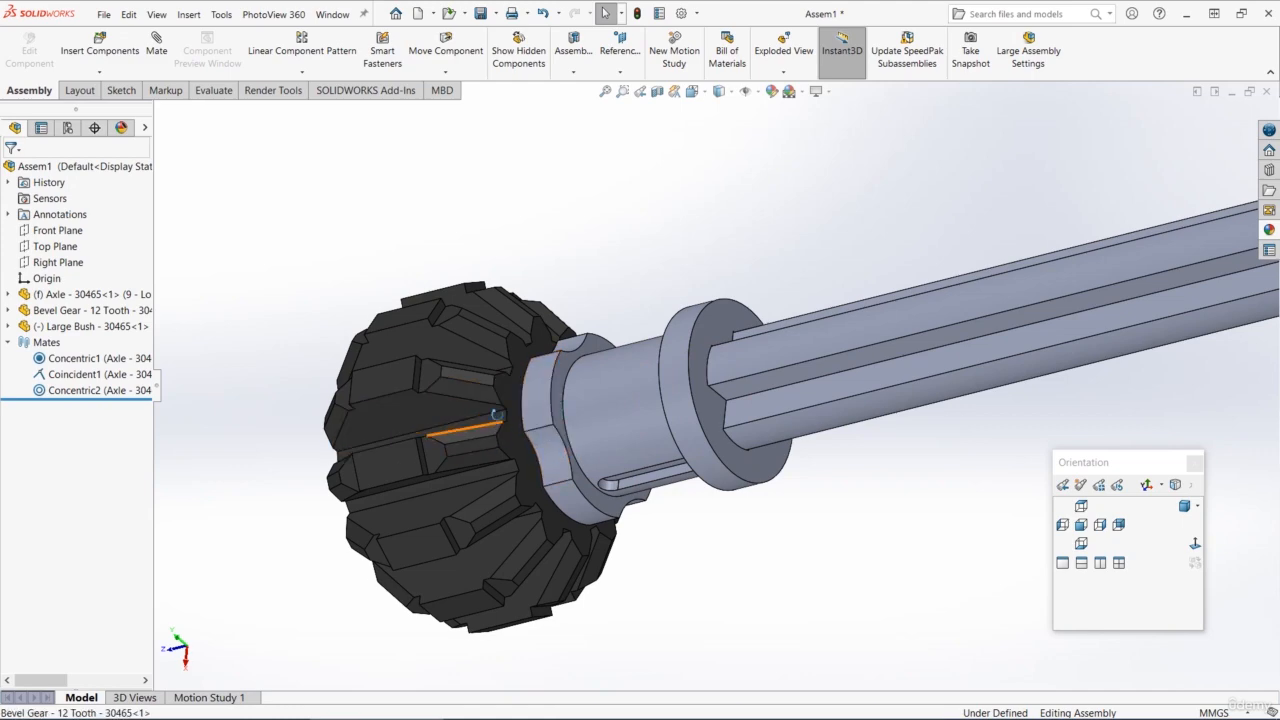
{"action": "middle_click_drag", "start_coordinate": [492, 420], "coordinate": [571, 308]}
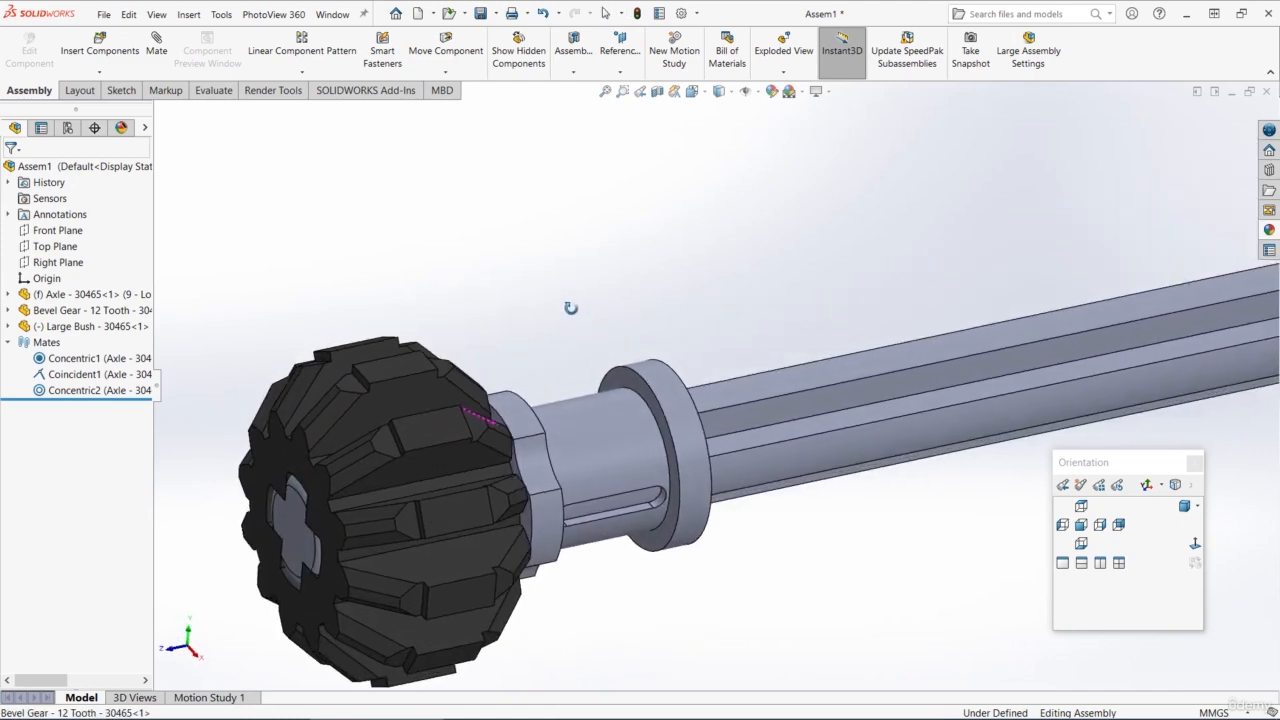
{"action": "scroll", "coordinate": [648, 440], "scroll_direction": "up", "scroll_amount": 3}
{"action": "scroll", "coordinate": [702, 456], "scroll_direction": "down", "scroll_amount": 2}
{"action": "scroll", "coordinate": [701, 456], "scroll_direction": "up", "scroll_amount": 1}
{"action": "scroll", "coordinate": [701, 460], "scroll_direction": "up", "scroll_amount": 1}
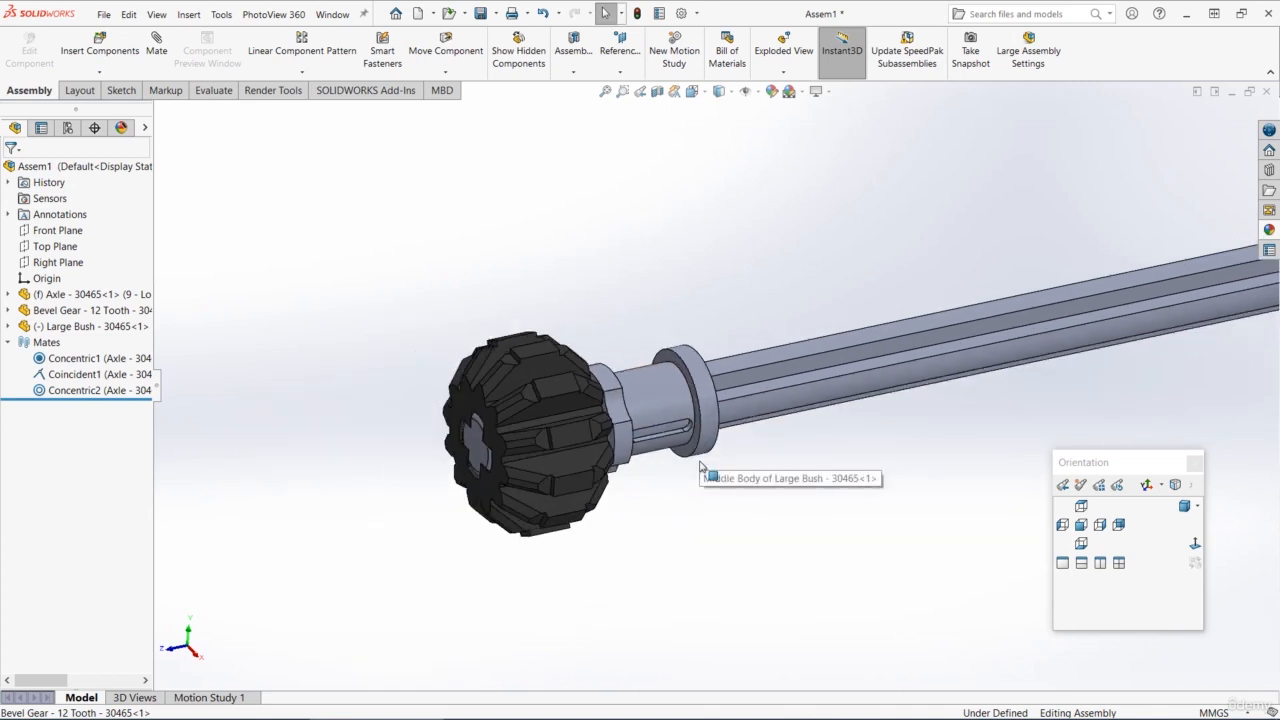
{"action": "scroll", "coordinate": [690, 474], "scroll_direction": "down", "scroll_amount": 2}
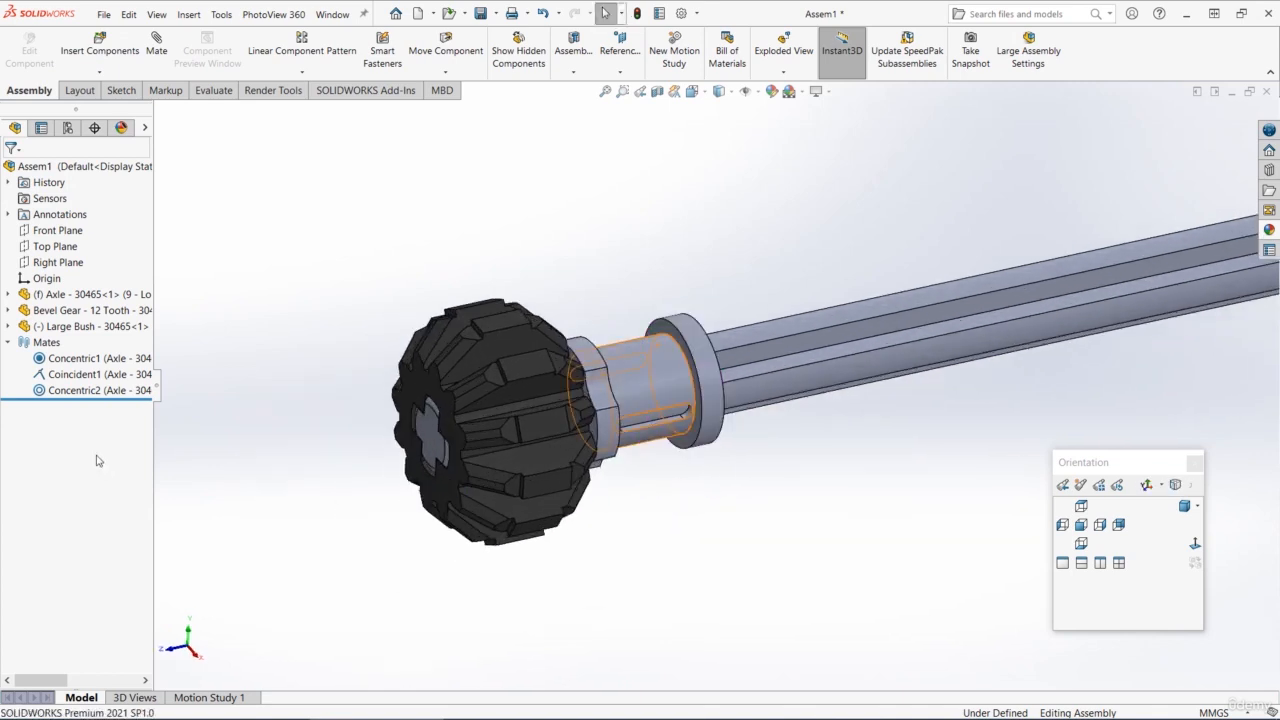
{"action": "right_click", "coordinate": [75, 391]}
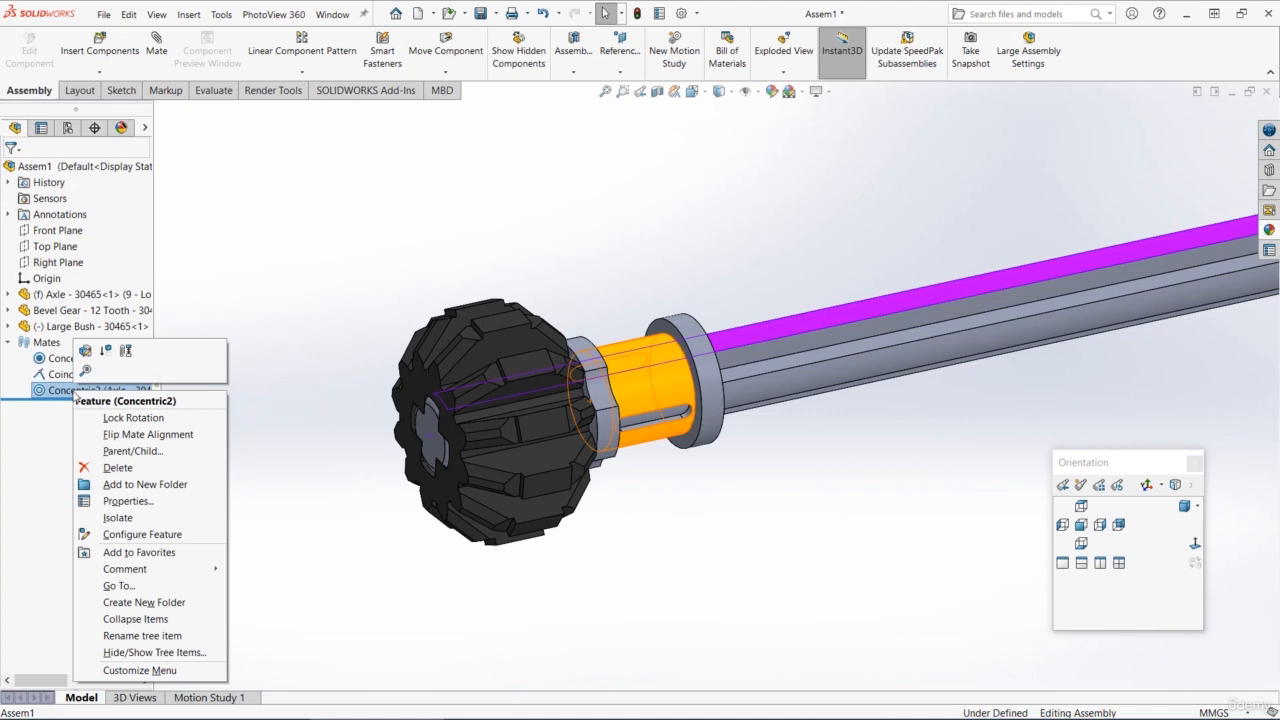
{"action": "left_click", "coordinate": [164, 419]}
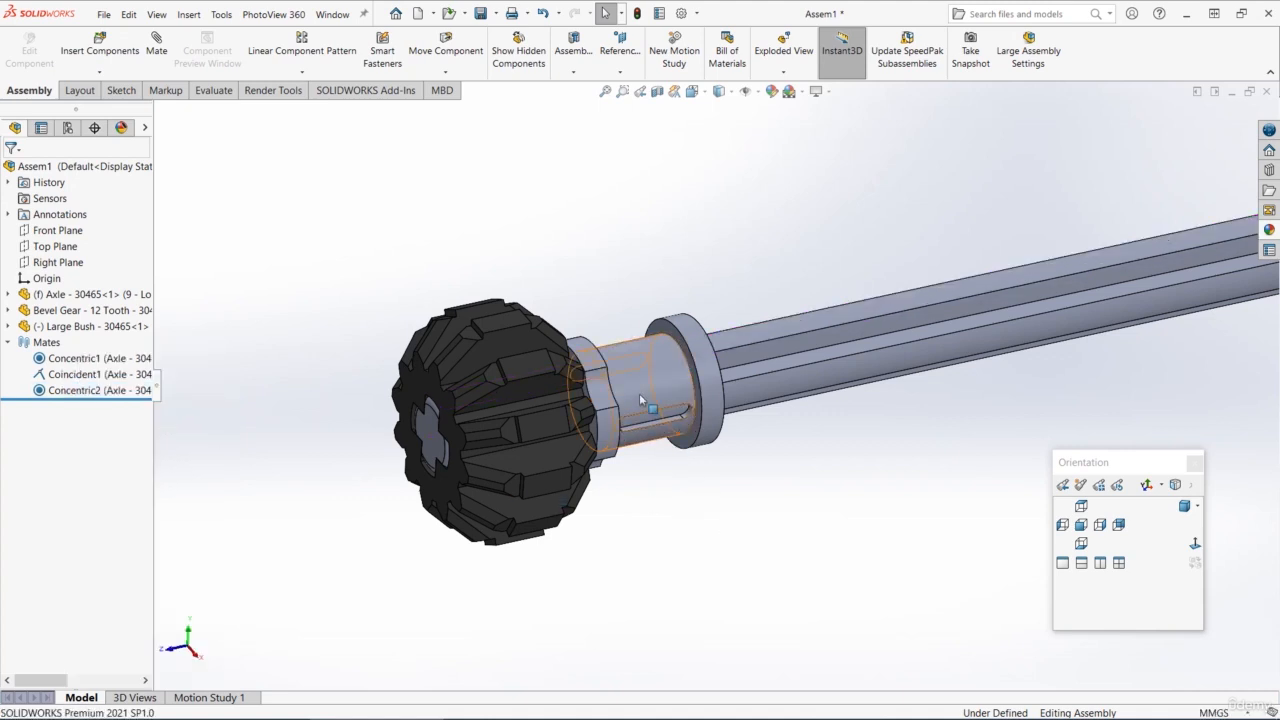
Slide the large bush away from the bevel gear and mate its end face coincident with the gear's inner flat face
{"action": "scroll", "coordinate": [639, 396], "scroll_direction": "down", "scroll_amount": 4}
{"action": "middle_click_drag", "start_coordinate": [537, 374], "coordinate": [458, 468]}
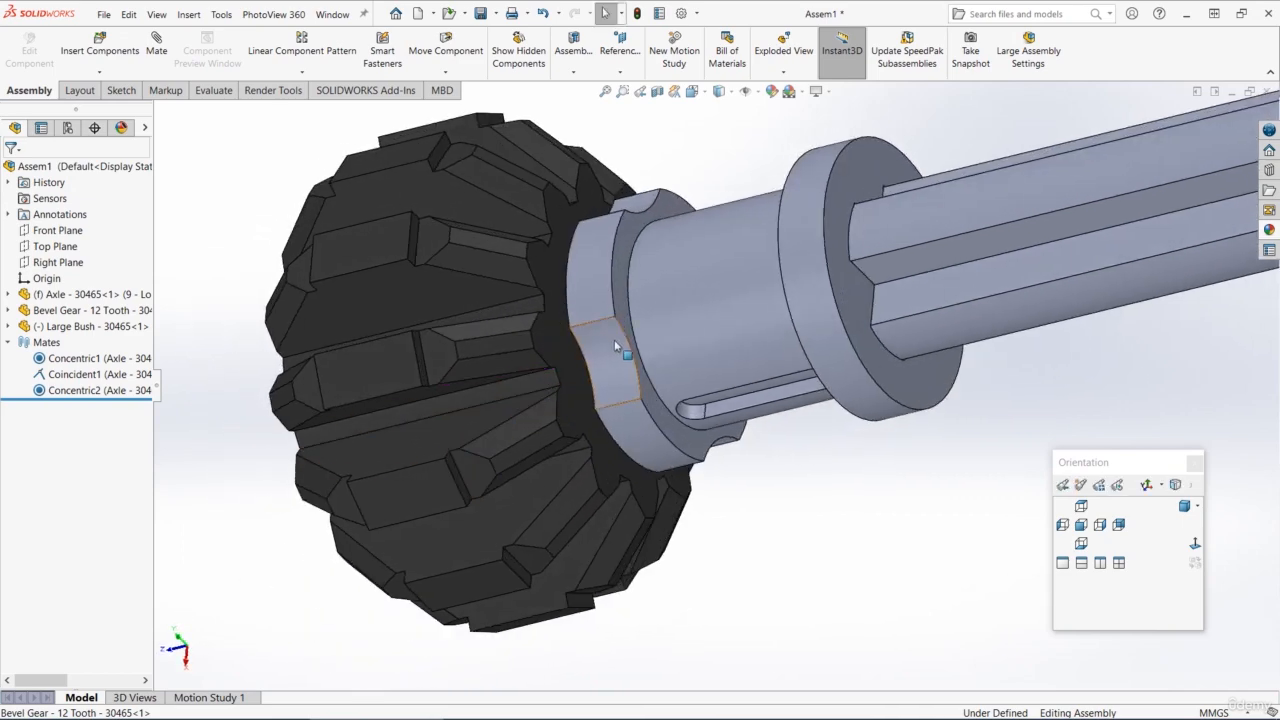
{"action": "left_click_drag", "start_coordinate": [614, 339], "coordinate": [735, 340]}
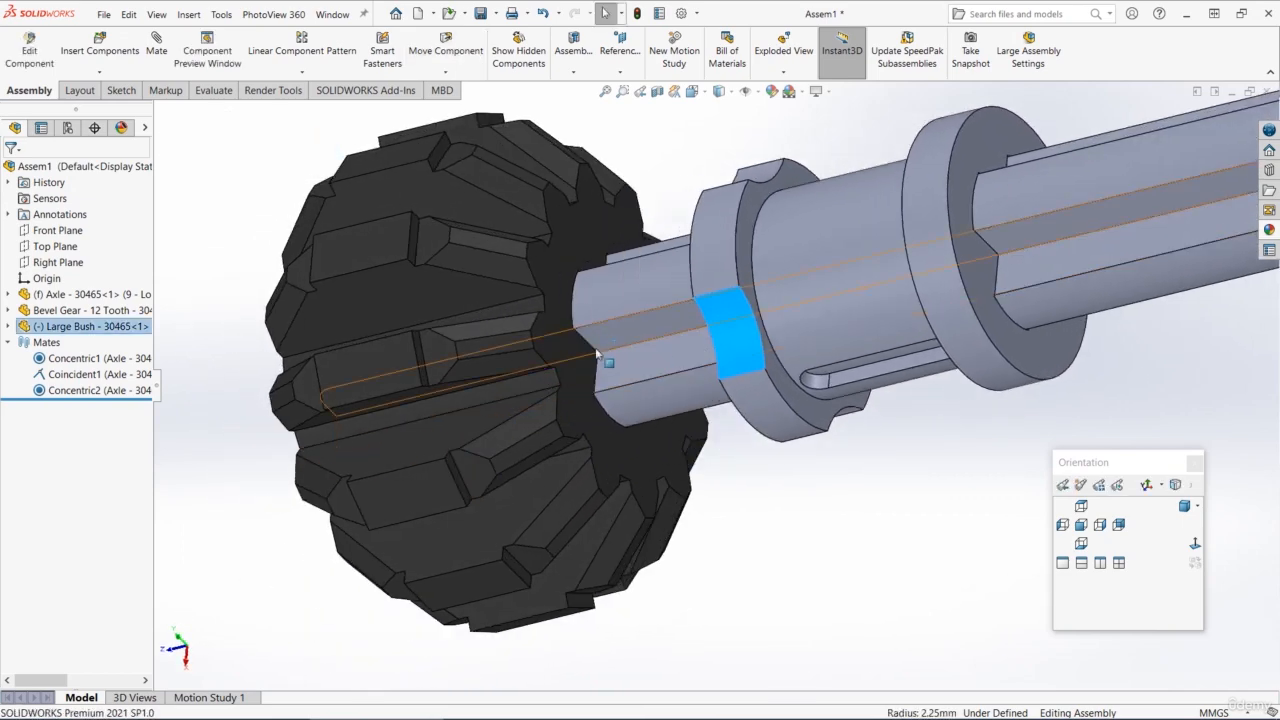
{"action": "left_click", "coordinate": [568, 348]}
{"action": "middle_click_drag", "start_coordinate": [568, 348], "coordinate": [721, 262]}
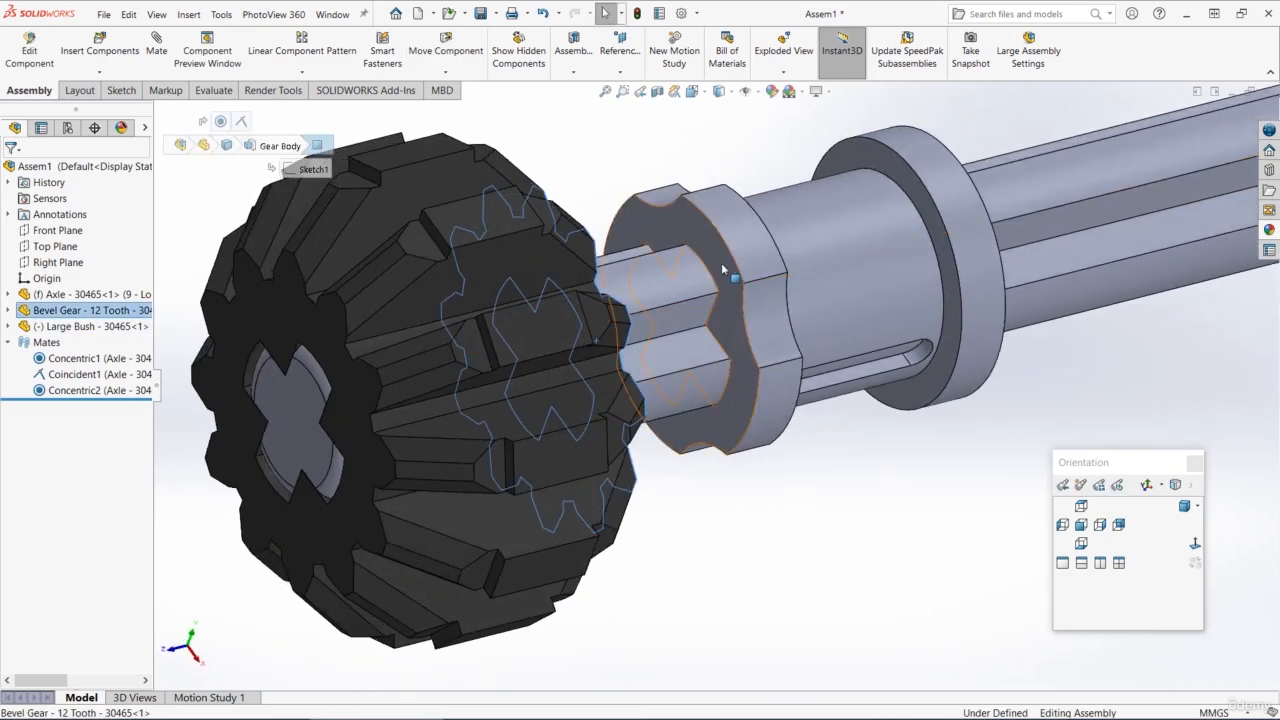
{"action": "left_click", "coordinate": [718, 262], "text": "ctrl"}
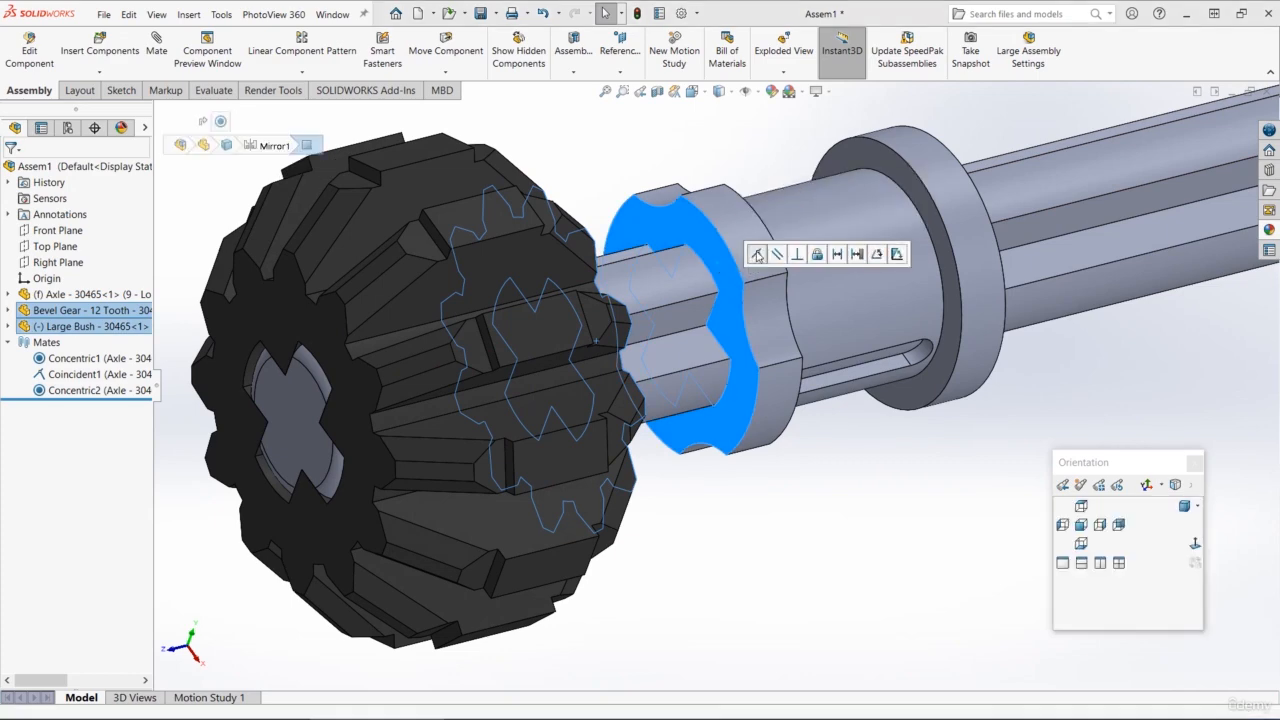
{"action": "left_click", "coordinate": [757, 255]}
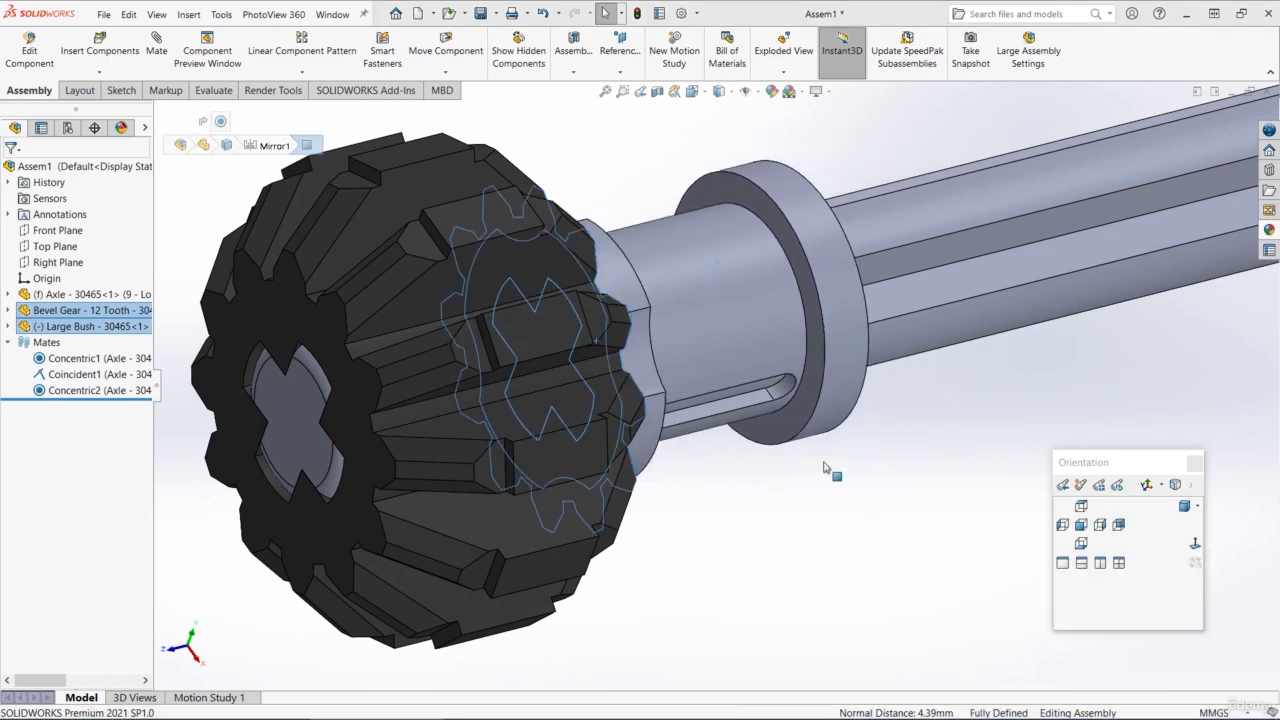
{"action": "key", "text": "f"}
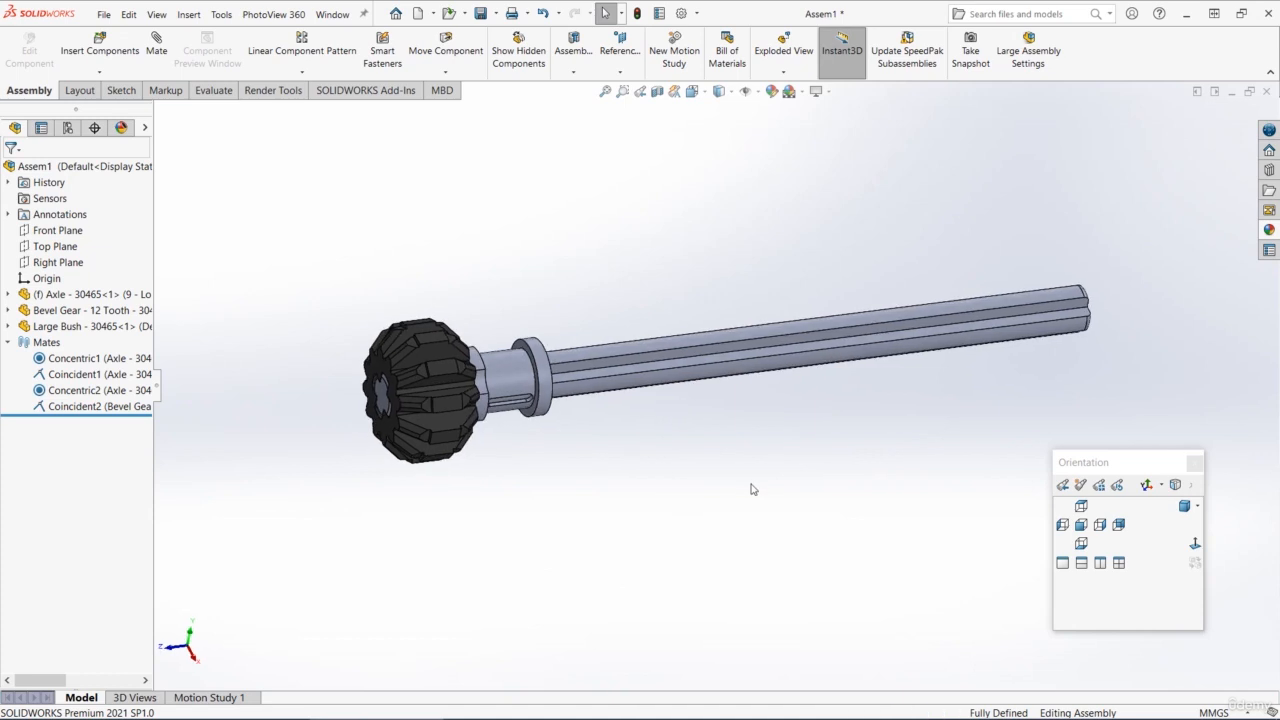
Save the assembly in the Lego Helicopter folder as "Stage 6 - Lego Helicopter - 30465"
{"action": "key", "text": "ctrl+s"}
{"action": "left_click", "coordinate": [560, 268]}
{"action": "left_click", "coordinate": [471, 422]}
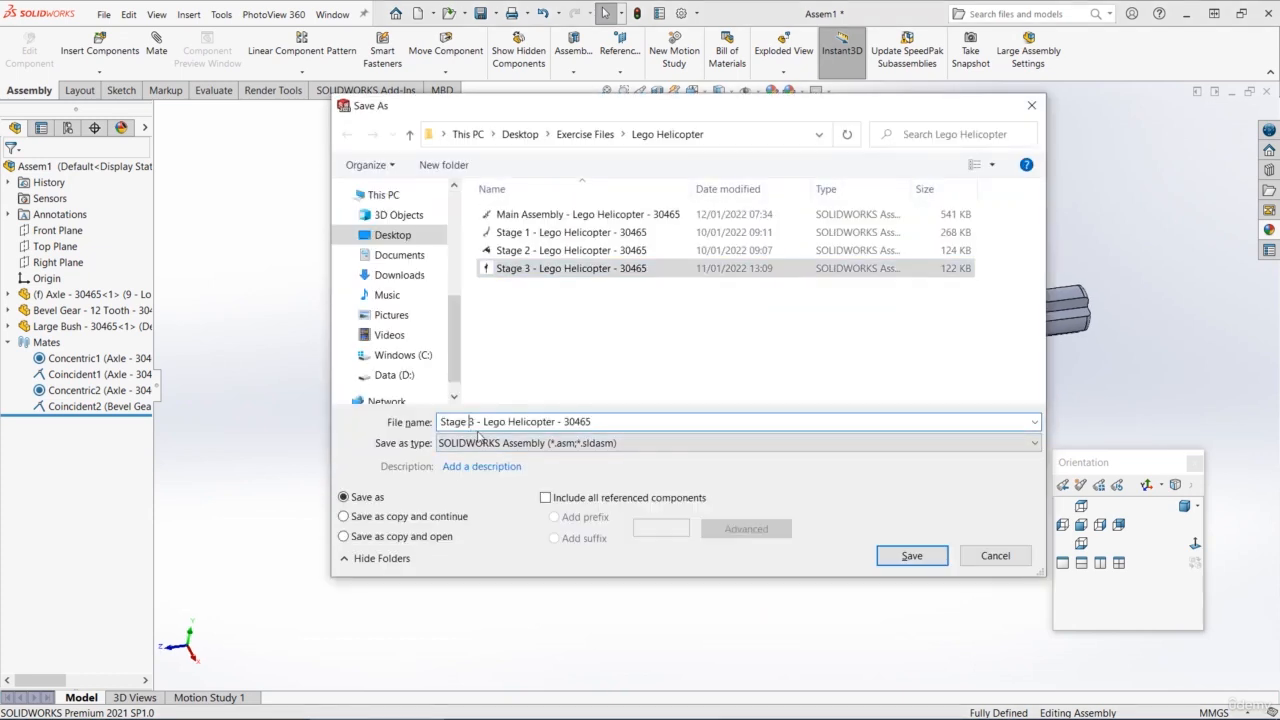
{"action": "key", "text": "BackSpace"}
{"action": "type", "text": "6"}
{"action": "key", "text": "Return"}
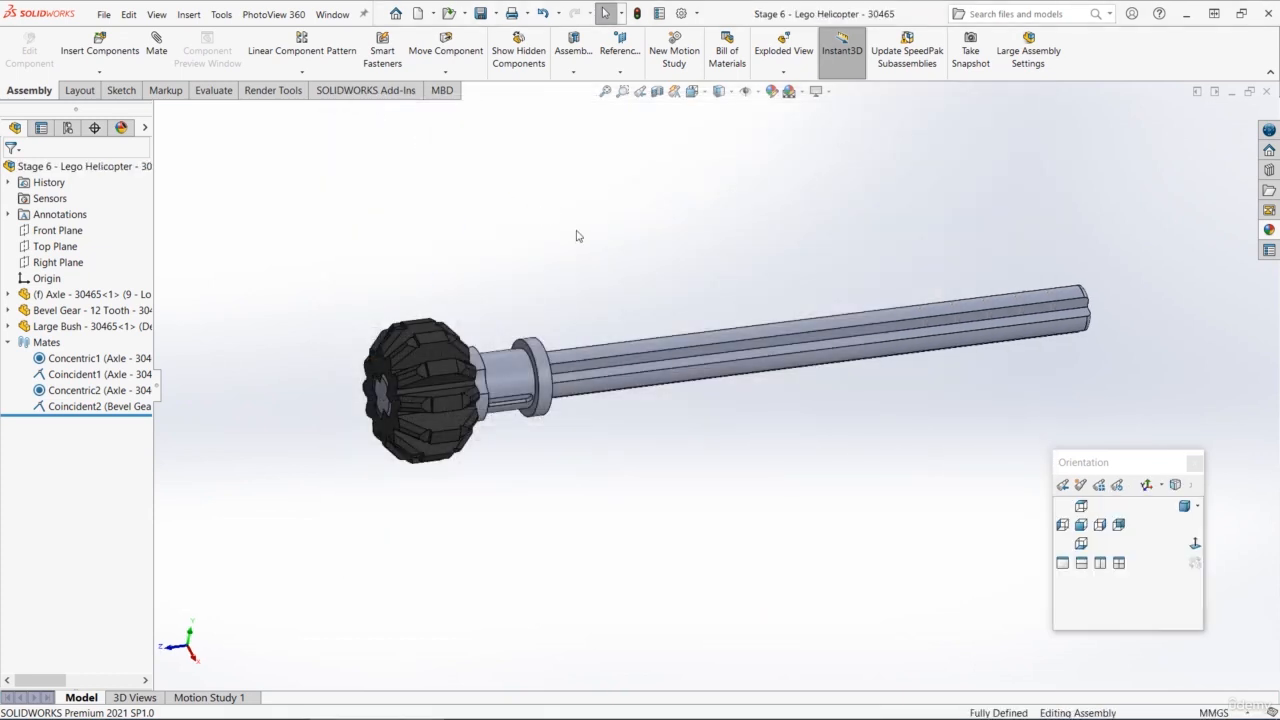
Switch to the Main Assembly and insert the Stage 6 subassembly above the green beam
{"action": "middle_click_drag", "start_coordinate": [576, 236], "coordinate": [603, 234]}
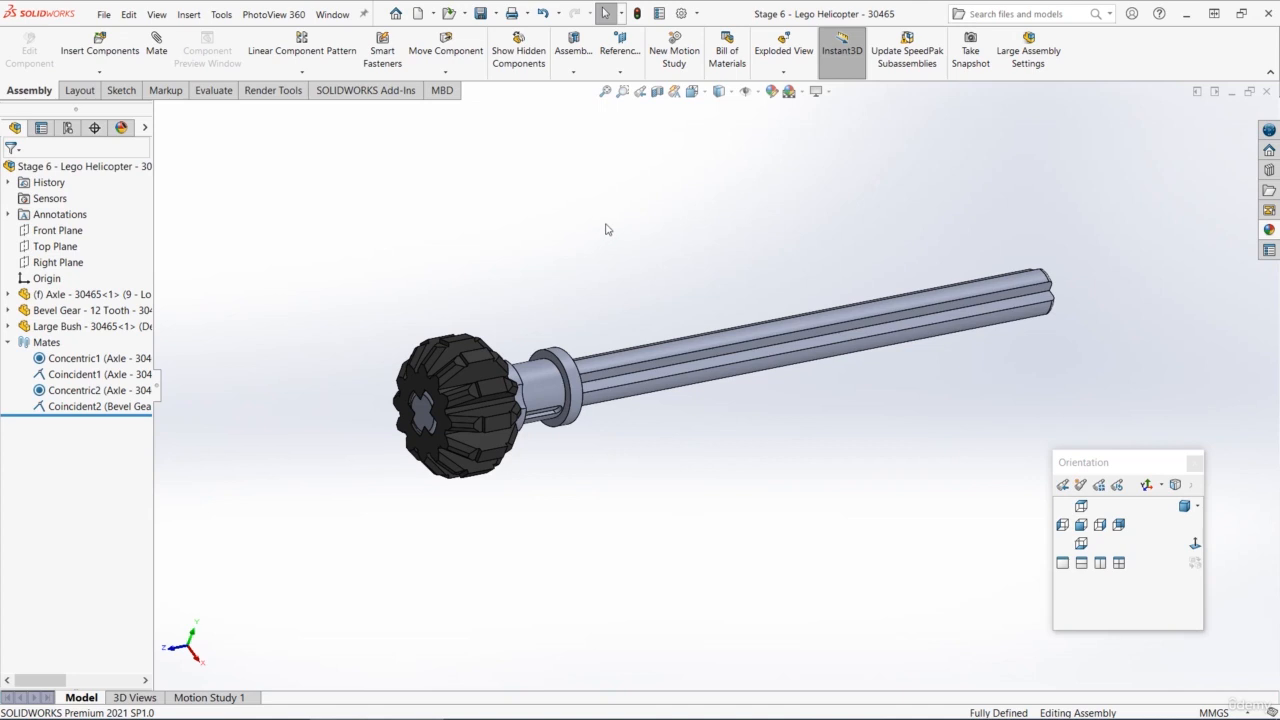
{"action": "key", "text": "ctrl+Tab"}
{"action": "left_click", "coordinate": [764, 312]}
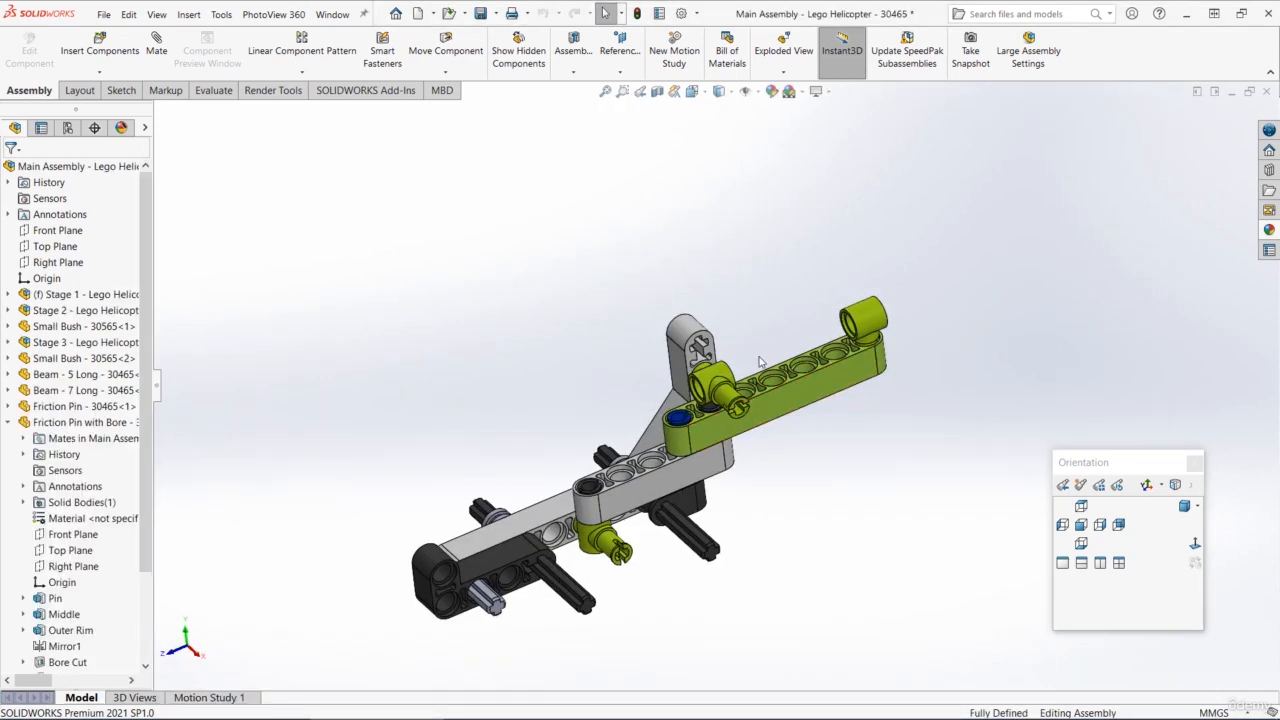
{"action": "middle_click_drag", "start_coordinate": [761, 362], "coordinate": [752, 272]}
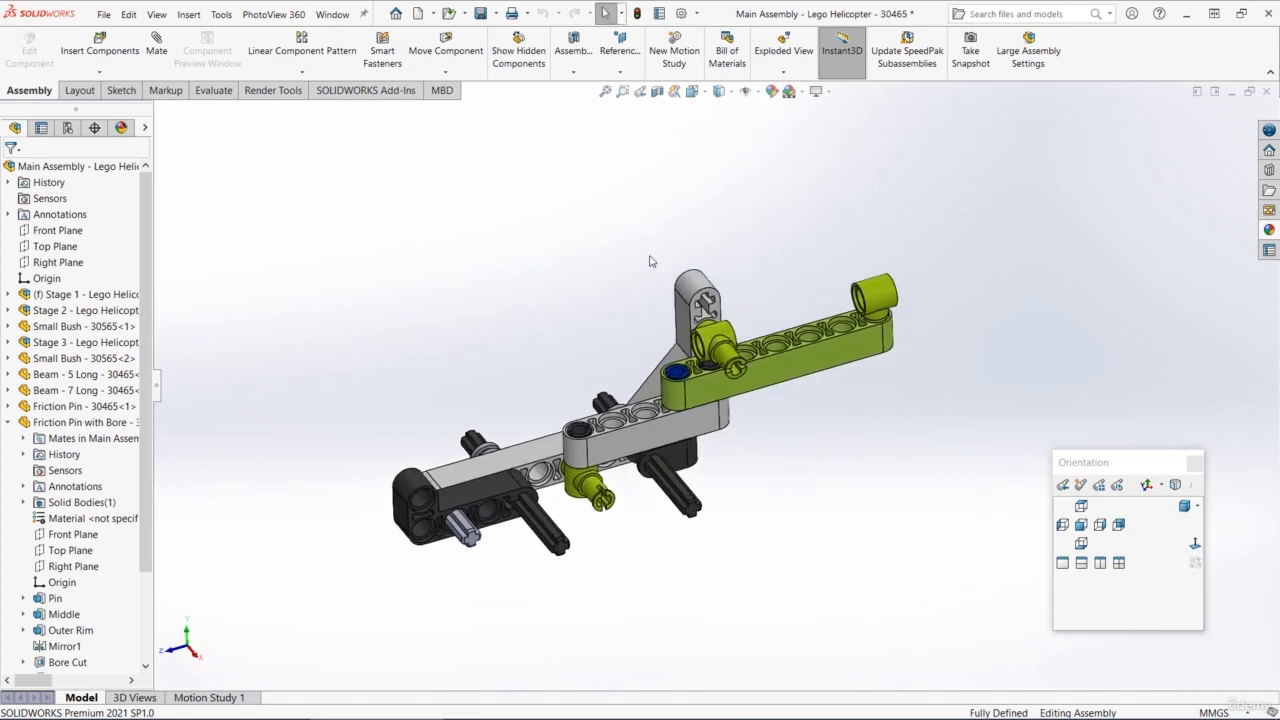
{"action": "left_click", "coordinate": [66, 70]}
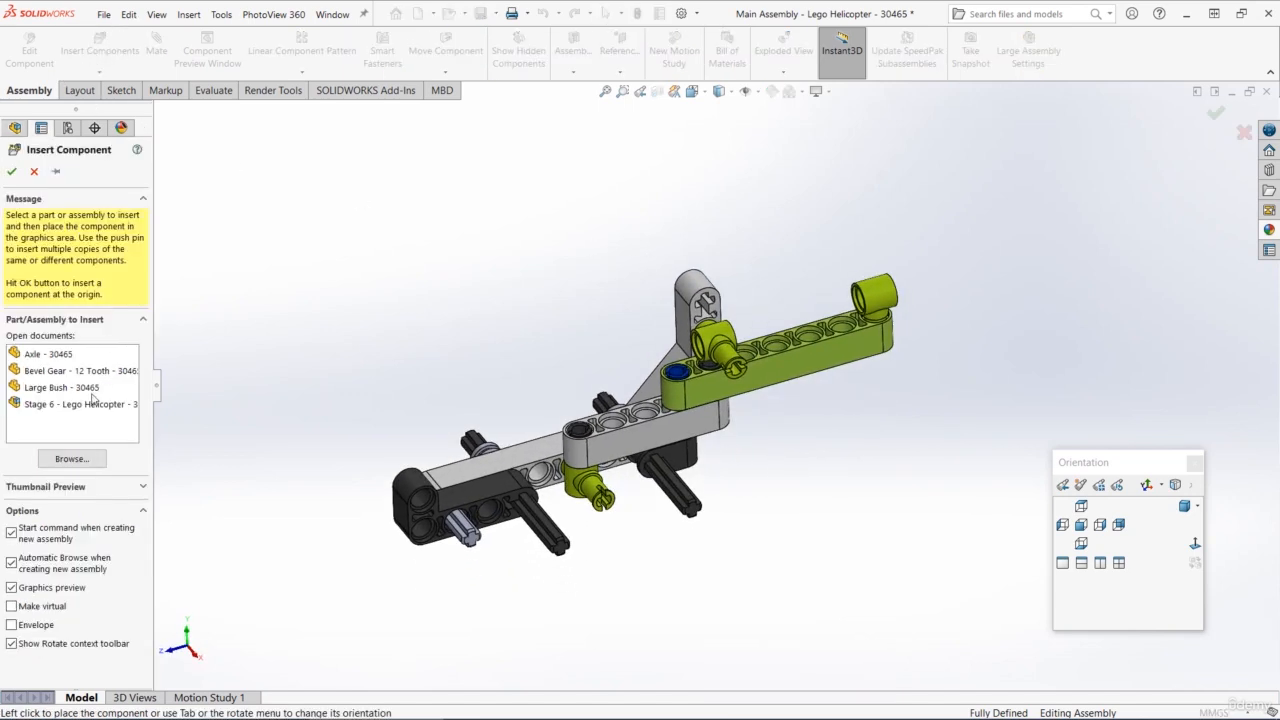
{"action": "left_click", "coordinate": [90, 403]}
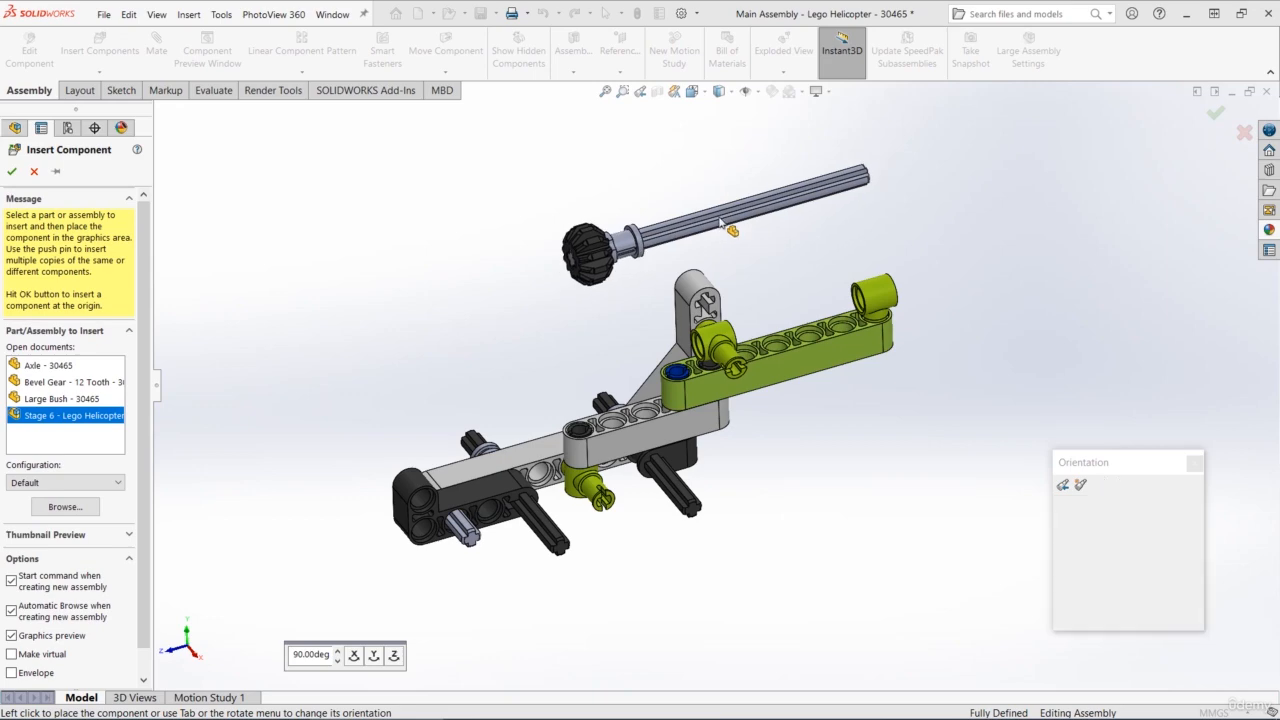
{"action": "left_click", "coordinate": [720, 222]}
Mate the large bush's cylindrical body concentric with the middle bore of the green friction pin with bore
{"action": "middle_click_drag", "start_coordinate": [724, 340], "coordinate": [757, 291]}
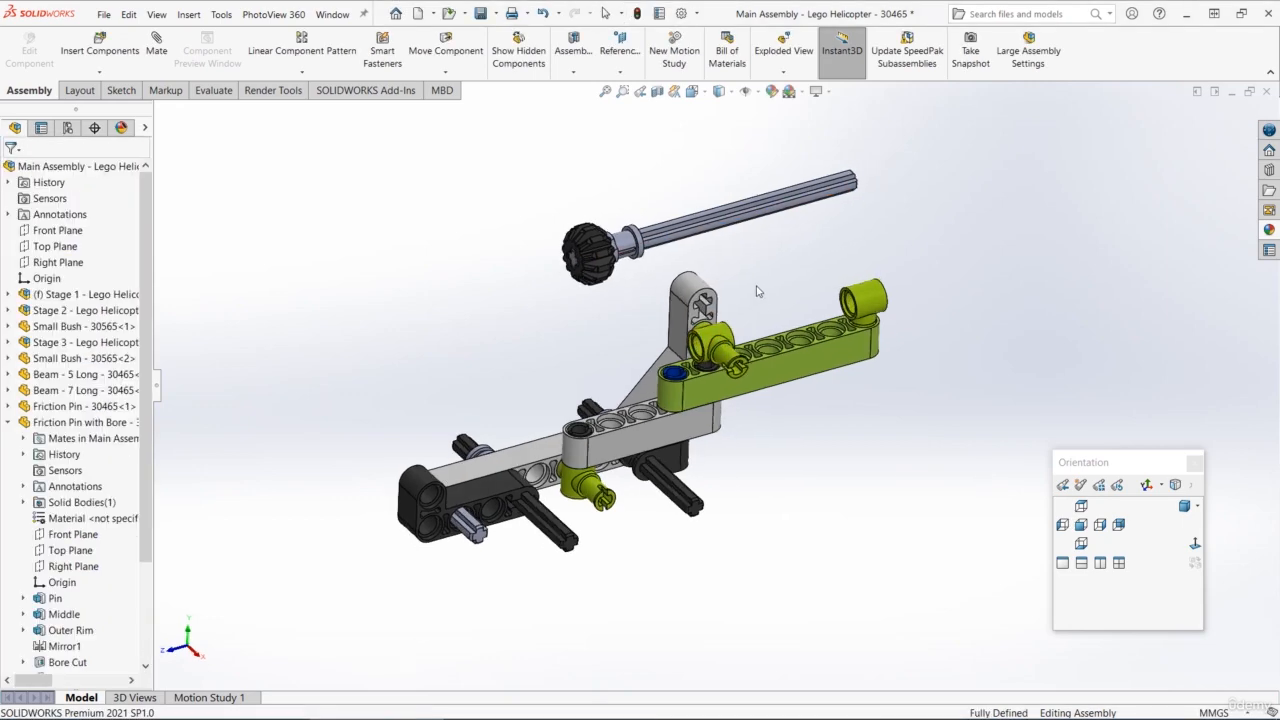
{"action": "scroll", "coordinate": [735, 306], "scroll_direction": "down", "scroll_amount": 3}
{"action": "left_click", "coordinate": [550, 212]}
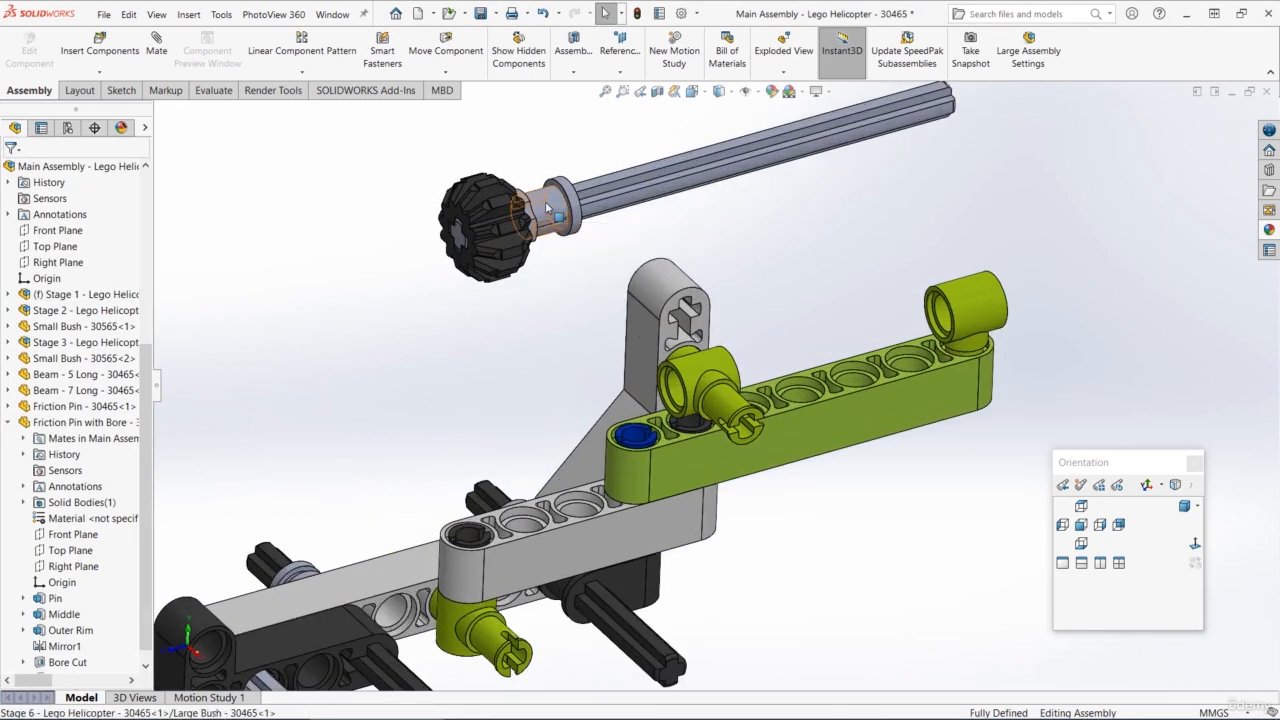
{"action": "left_click", "coordinate": [675, 390], "text": "ctrl"}
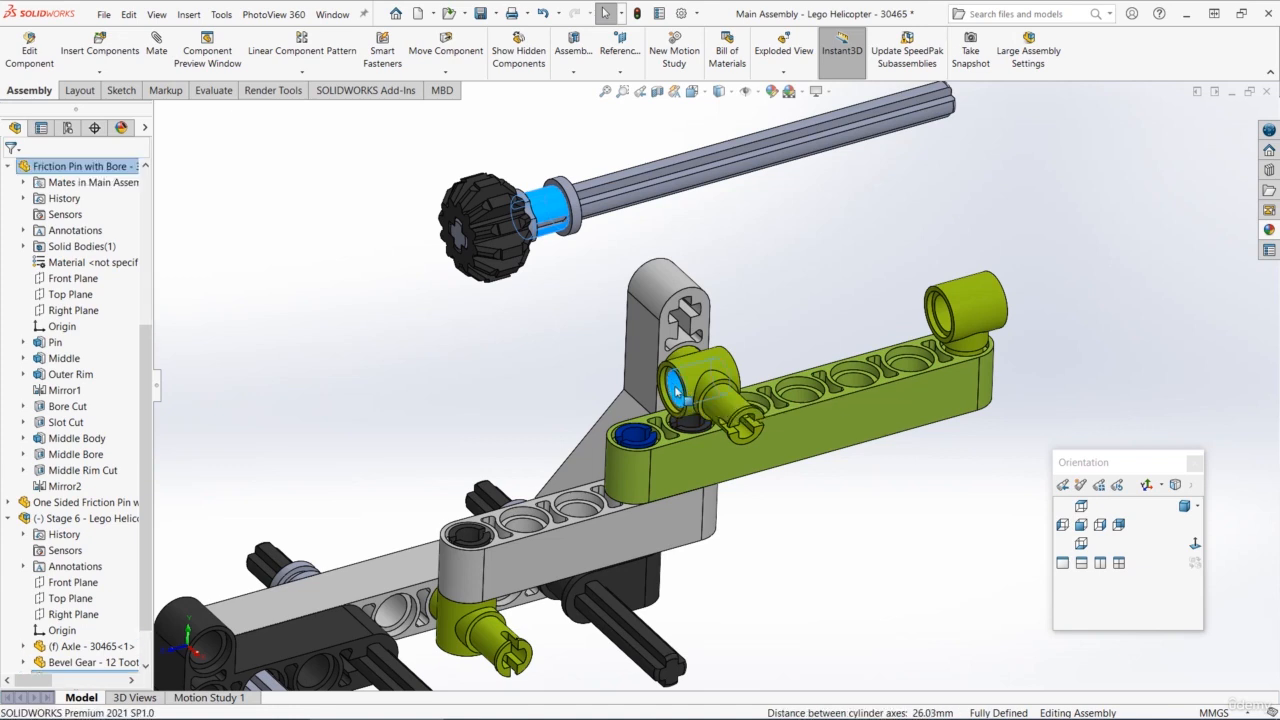
{"action": "left_click", "coordinate": [775, 377]}
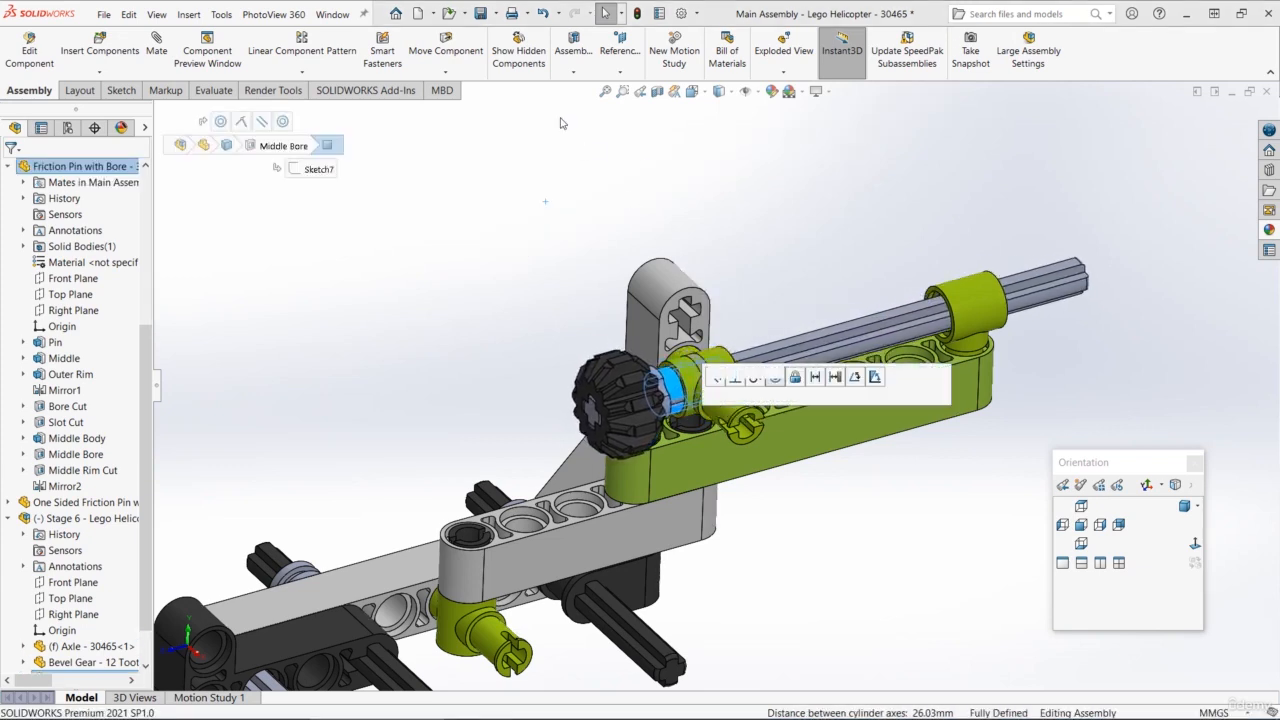
{"action": "left_click", "coordinate": [572, 154]}
Slide the Stage 6 subassembly along its axis until the large bush is clear of the friction pin with bore
{"action": "scroll", "coordinate": [771, 355], "scroll_direction": "up", "scroll_amount": 2}
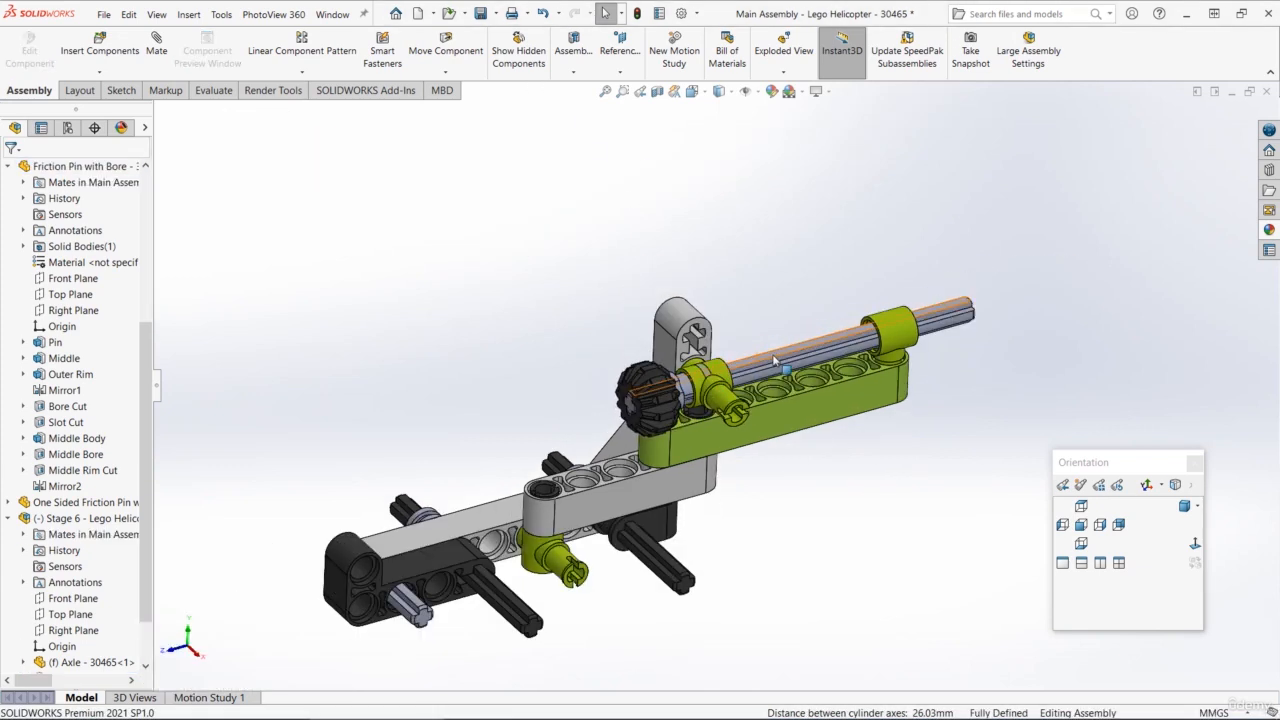
{"action": "scroll", "coordinate": [771, 355], "scroll_direction": "down", "scroll_amount": 4}
{"action": "scroll", "coordinate": [742, 445], "scroll_direction": "up", "scroll_amount": 2}
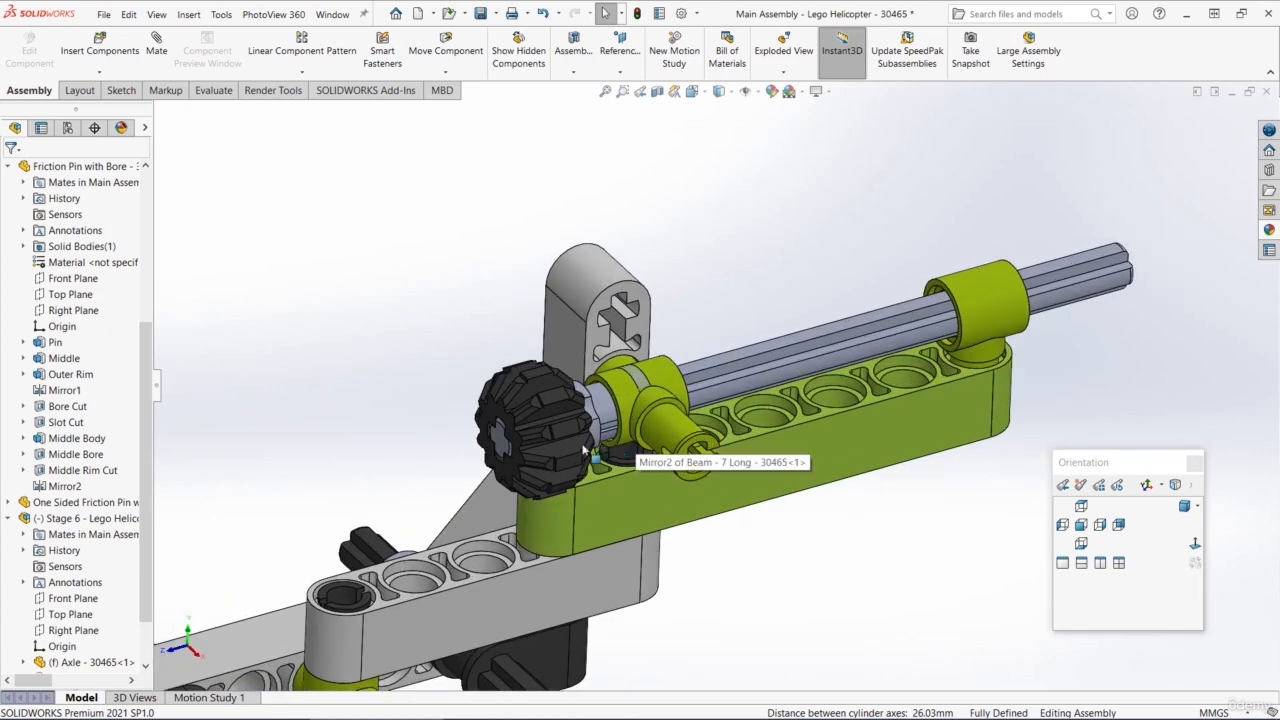
{"action": "left_click_drag", "start_coordinate": [585, 452], "coordinate": [540, 405]}
{"action": "left_click_drag", "start_coordinate": [522, 447], "coordinate": [412, 353]}
{"action": "key", "text": "Escape"}
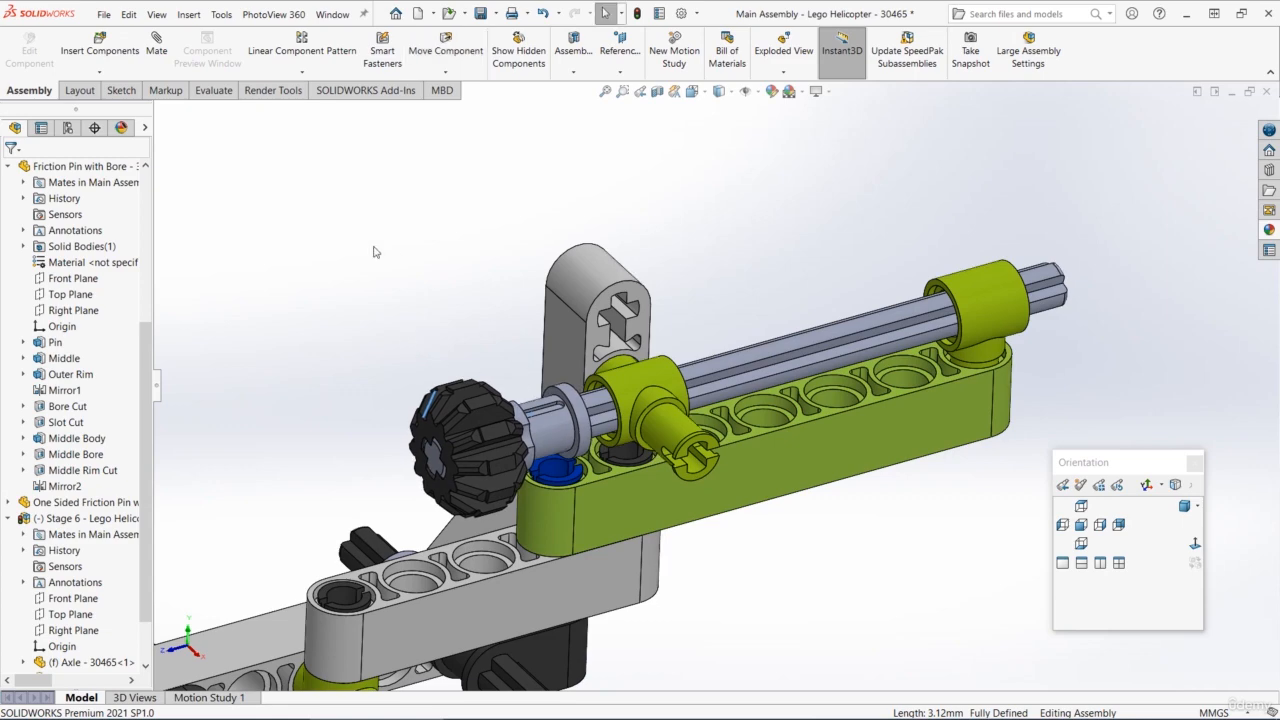
Mate the large bush's outer rim face coincident with the end face of the friction pin's middle body
{"action": "scroll", "coordinate": [614, 407], "scroll_direction": "down", "scroll_amount": 5}
{"action": "left_click", "coordinate": [617, 408]}
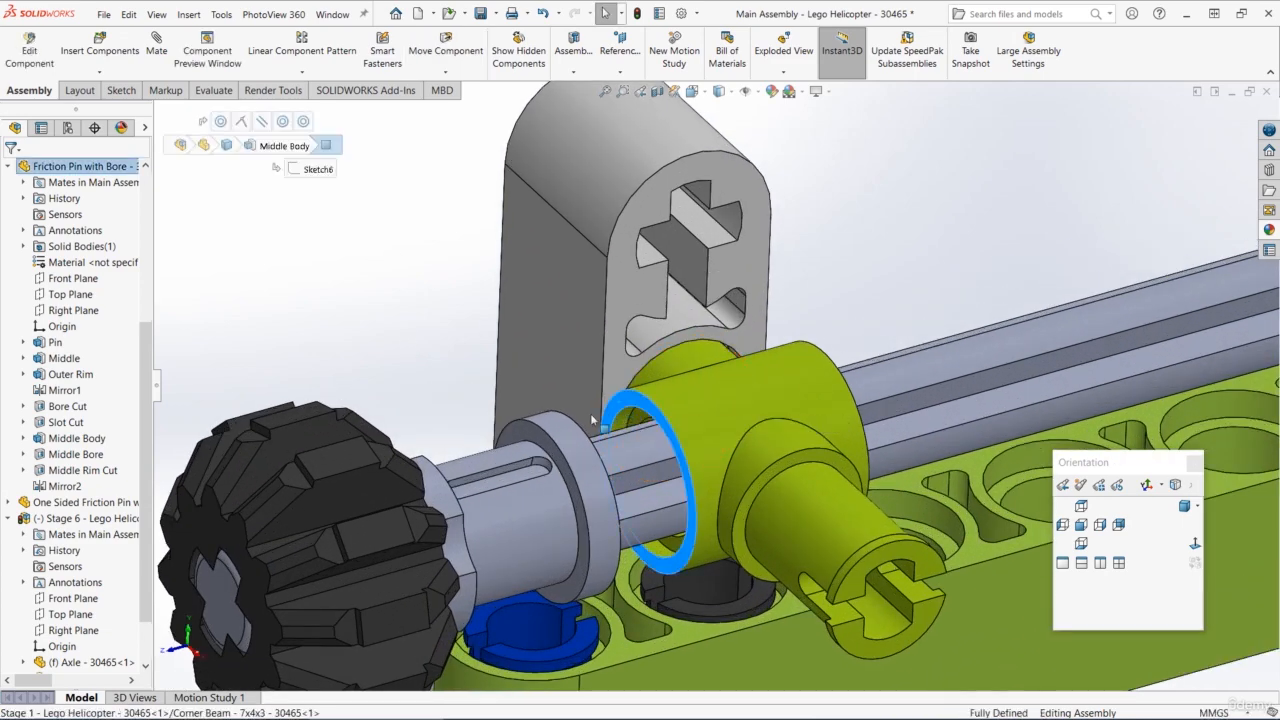
{"action": "middle_click_drag", "start_coordinate": [593, 420], "coordinate": [521, 453]}
{"action": "left_click", "coordinate": [513, 452]}
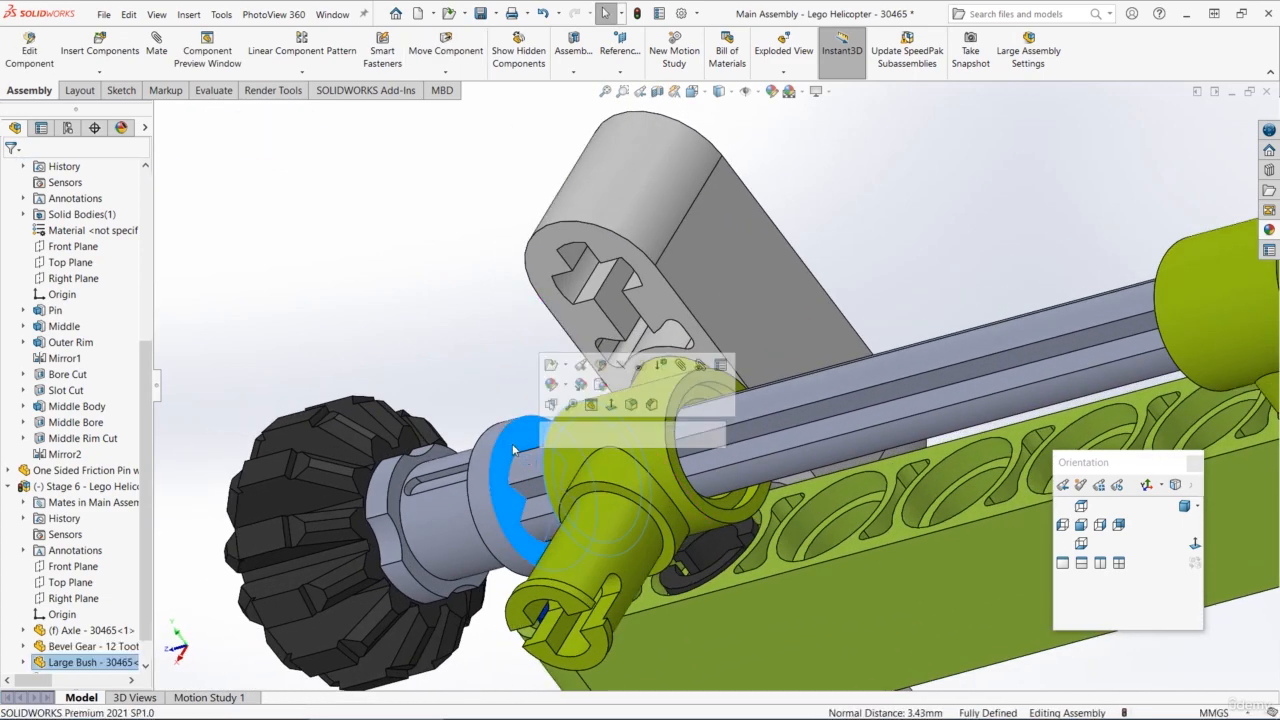
{"action": "left_click", "coordinate": [553, 434]}
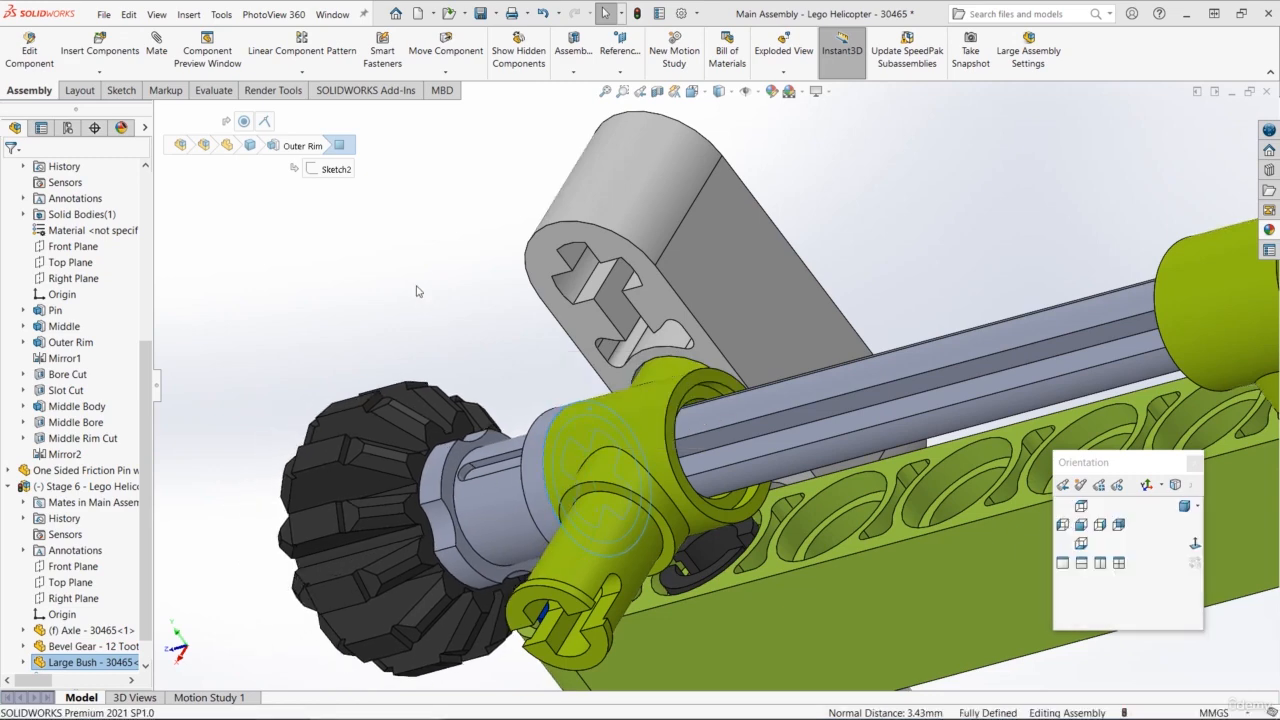
Try turning the mounted bevel gear and place a copy of it beyond the axle's free end
{"action": "scroll", "coordinate": [830, 390], "scroll_direction": "up", "scroll_amount": 10}
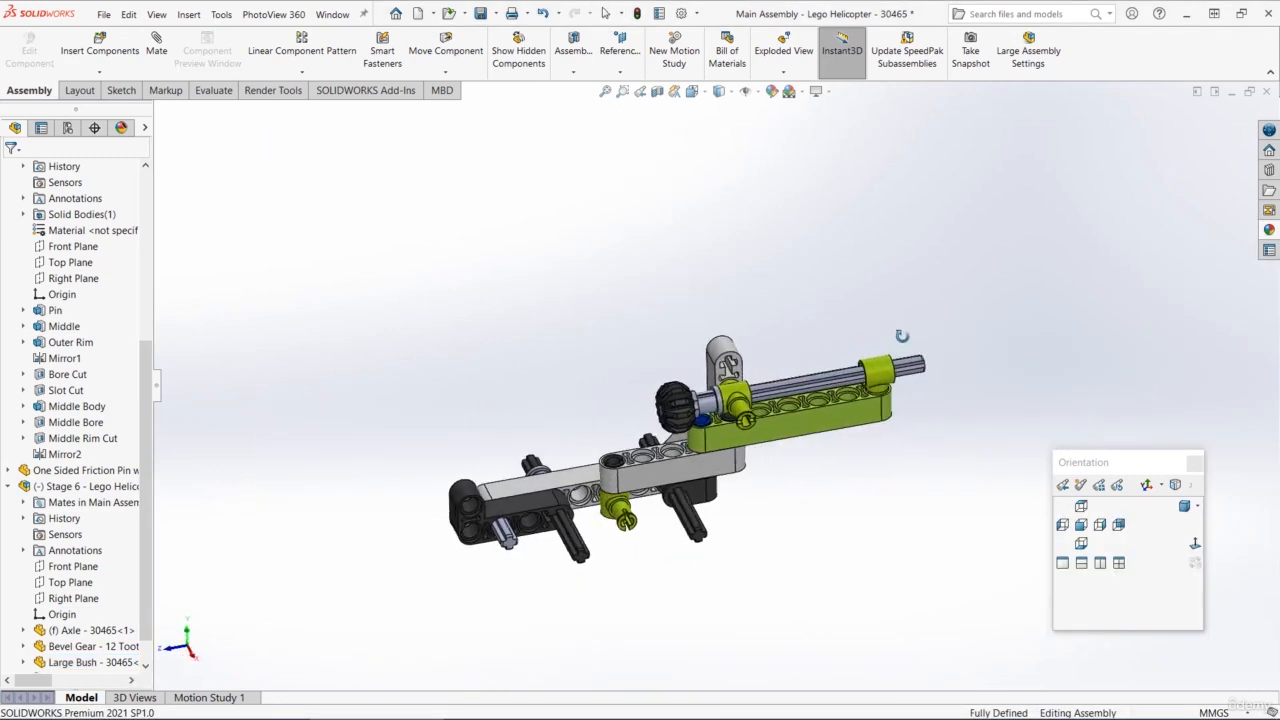
{"action": "scroll", "coordinate": [784, 411], "scroll_direction": "down", "scroll_amount": 5}
{"action": "mouse_move", "coordinate": [481, 441]}
{"action": "left_mouse_down"}
{"action": "mouse_move", "coordinate": [503, 439]}
{"action": "mouse_move", "coordinate": [498, 424]}
{"action": "mouse_move", "coordinate": [503, 441]}
{"action": "left_mouse_up"}
{"action": "scroll", "coordinate": [812, 395], "scroll_direction": "up", "scroll_amount": 1}
{"action": "scroll", "coordinate": [803, 415], "scroll_direction": "down", "scroll_amount": 3}
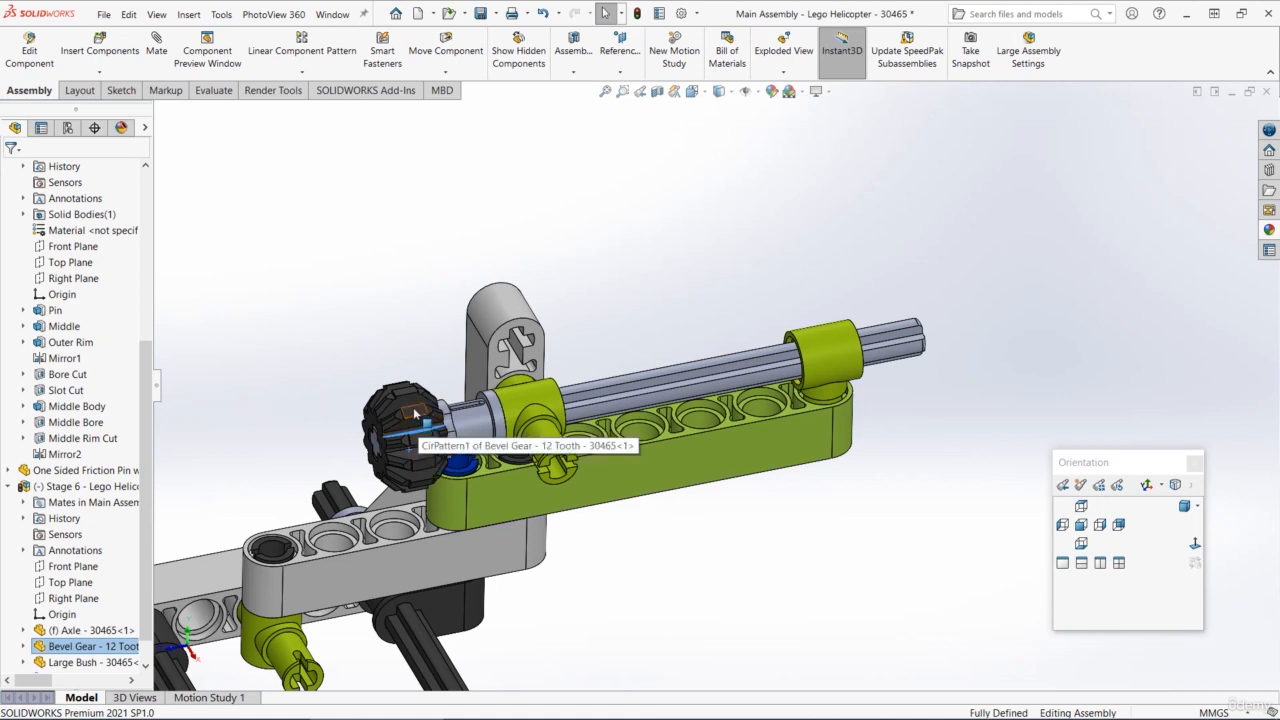
{"action": "left_click_drag", "start_coordinate": [407, 400], "coordinate": [1005, 305], "text": "ctrl"}
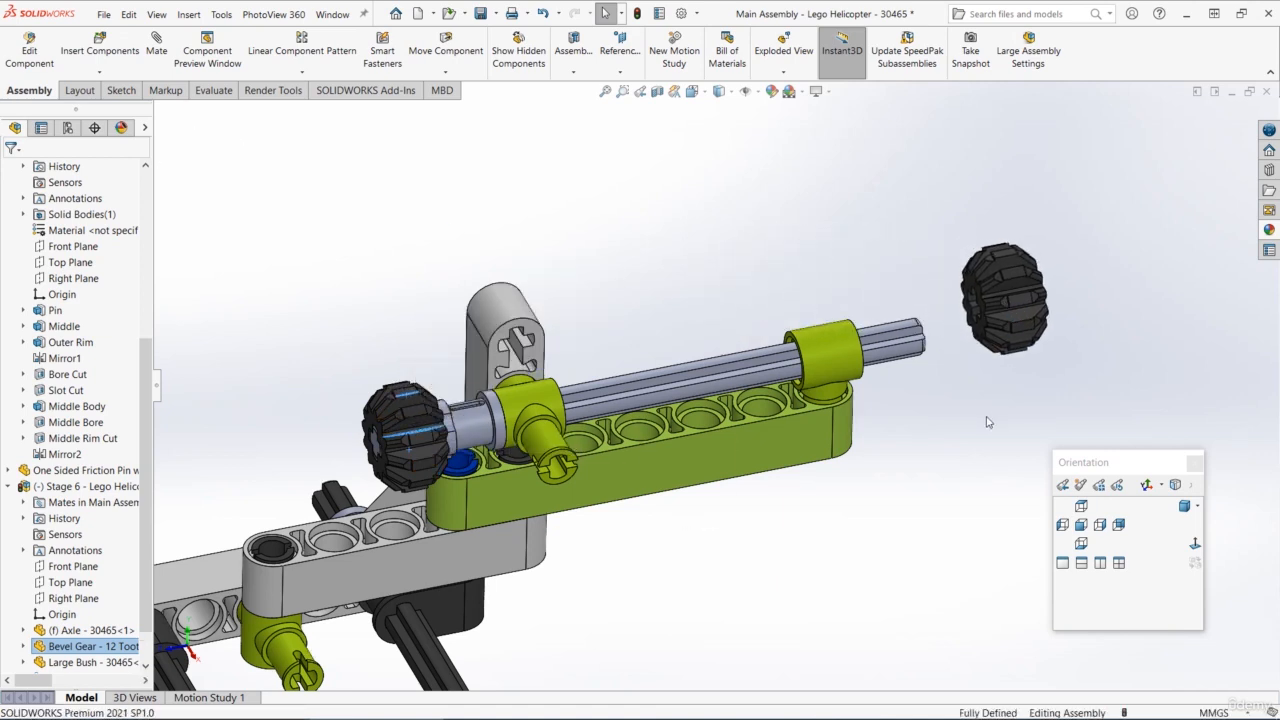
Mate the rounded face of the copied gear's axle hole concentric with the axle's rounded face
{"action": "scroll", "coordinate": [956, 316], "scroll_direction": "down", "scroll_amount": 6}
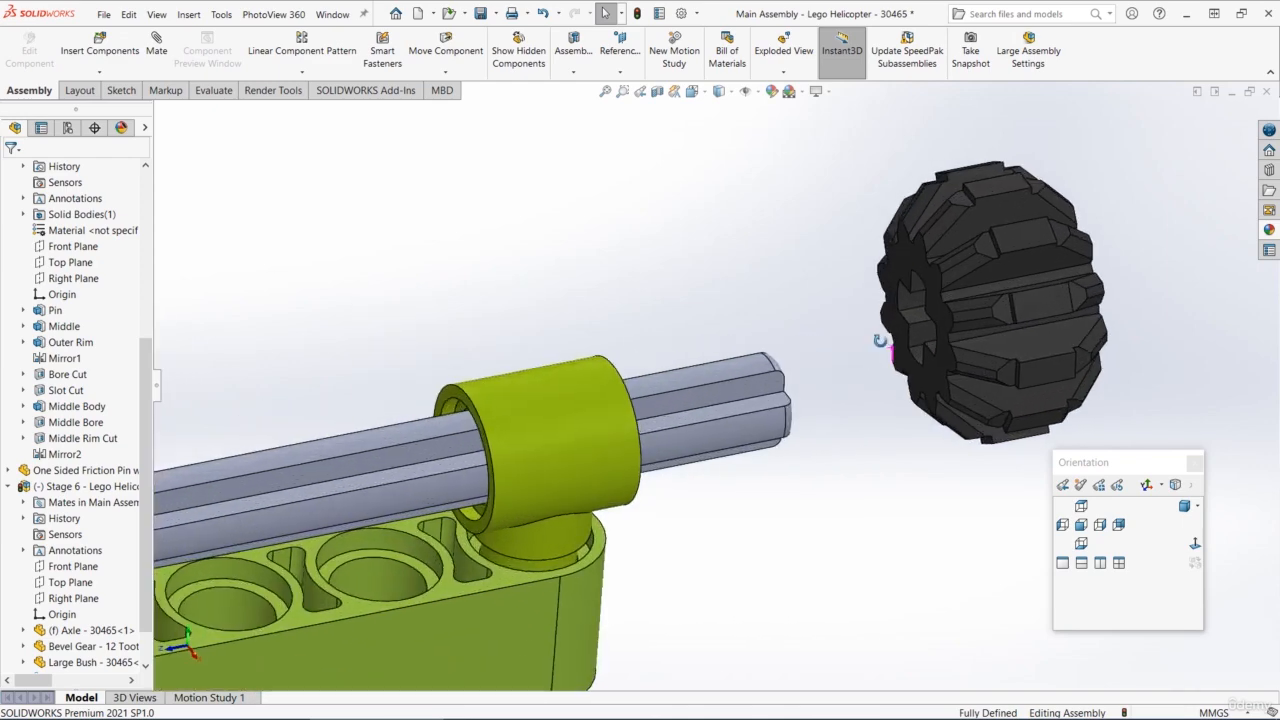
{"action": "left_click", "coordinate": [912, 358]}
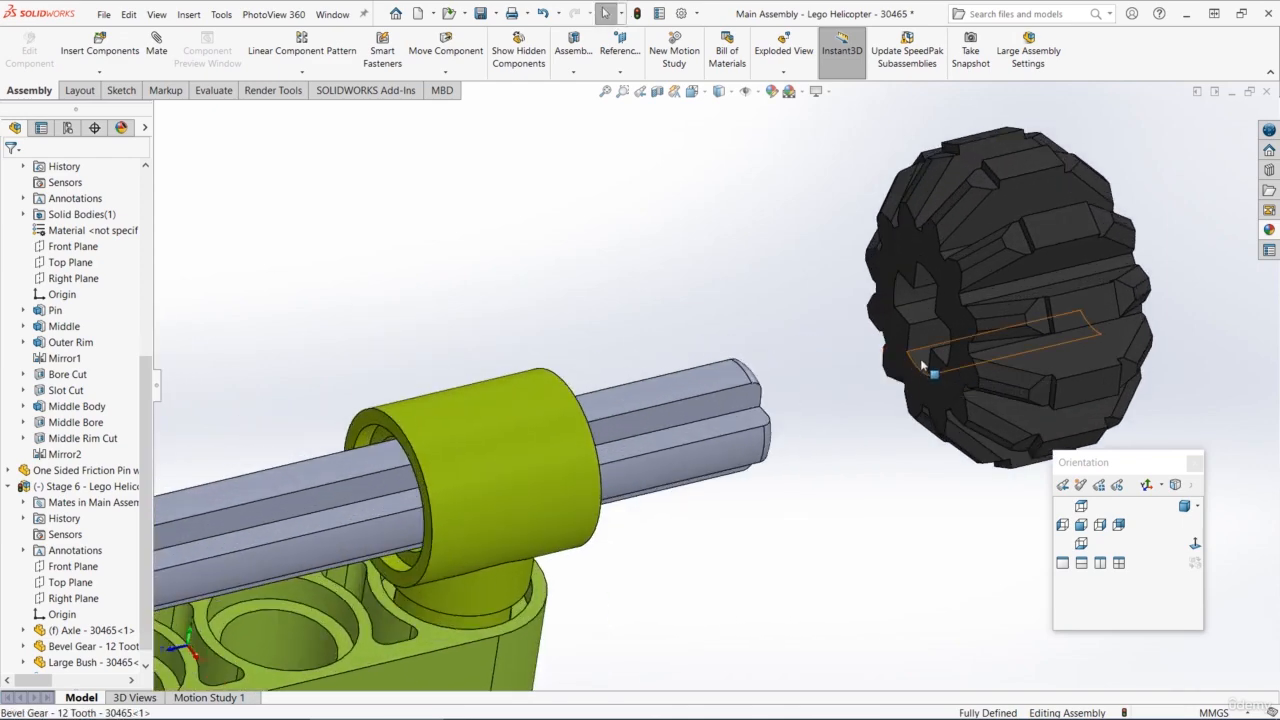
{"action": "left_click", "coordinate": [718, 387], "text": "ctrl"}
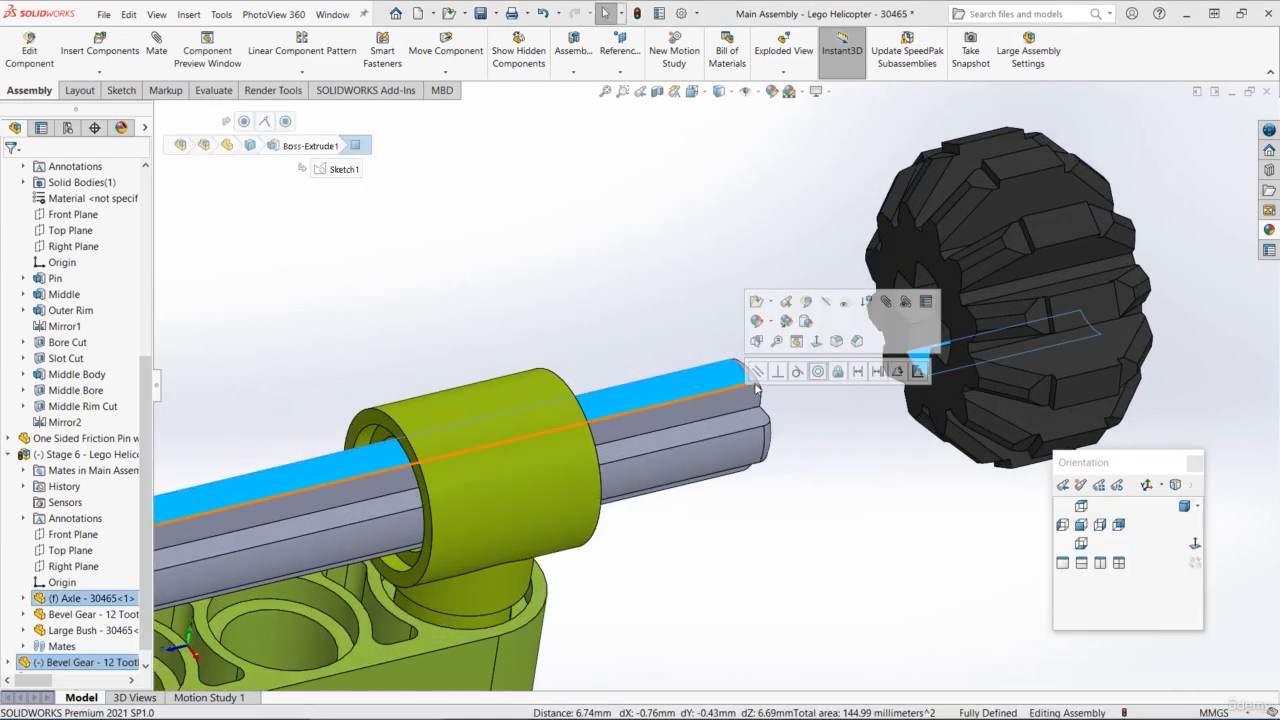
{"action": "left_click", "coordinate": [818, 372]}
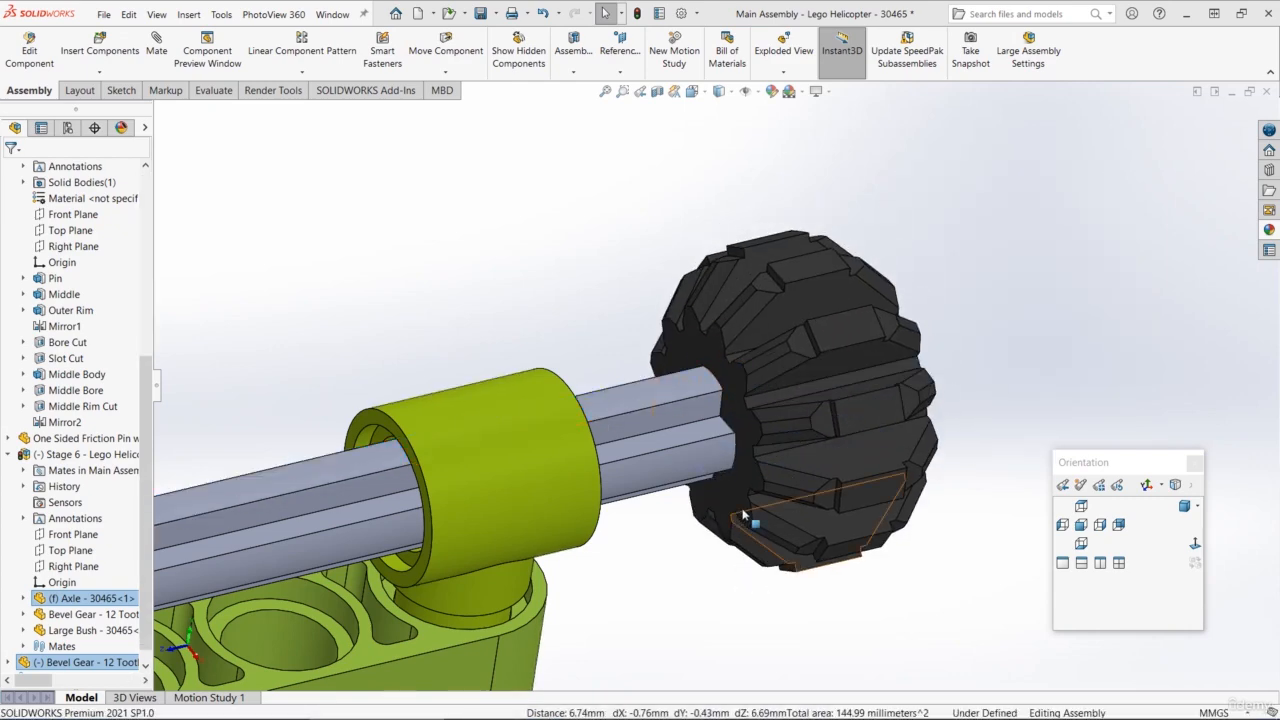
Check the copied gear's alignment with the axle and slide it off the axle's free end
{"action": "scroll", "coordinate": [750, 376], "scroll_direction": "down", "scroll_amount": 5}
{"action": "middle_click_drag", "start_coordinate": [750, 376], "coordinate": [786, 408]}
{"action": "scroll", "coordinate": [733, 391], "scroll_direction": "up", "scroll_amount": 3}
{"action": "left_click_drag", "start_coordinate": [786, 409], "coordinate": [991, 397]}
{"action": "key", "text": "Escape"}
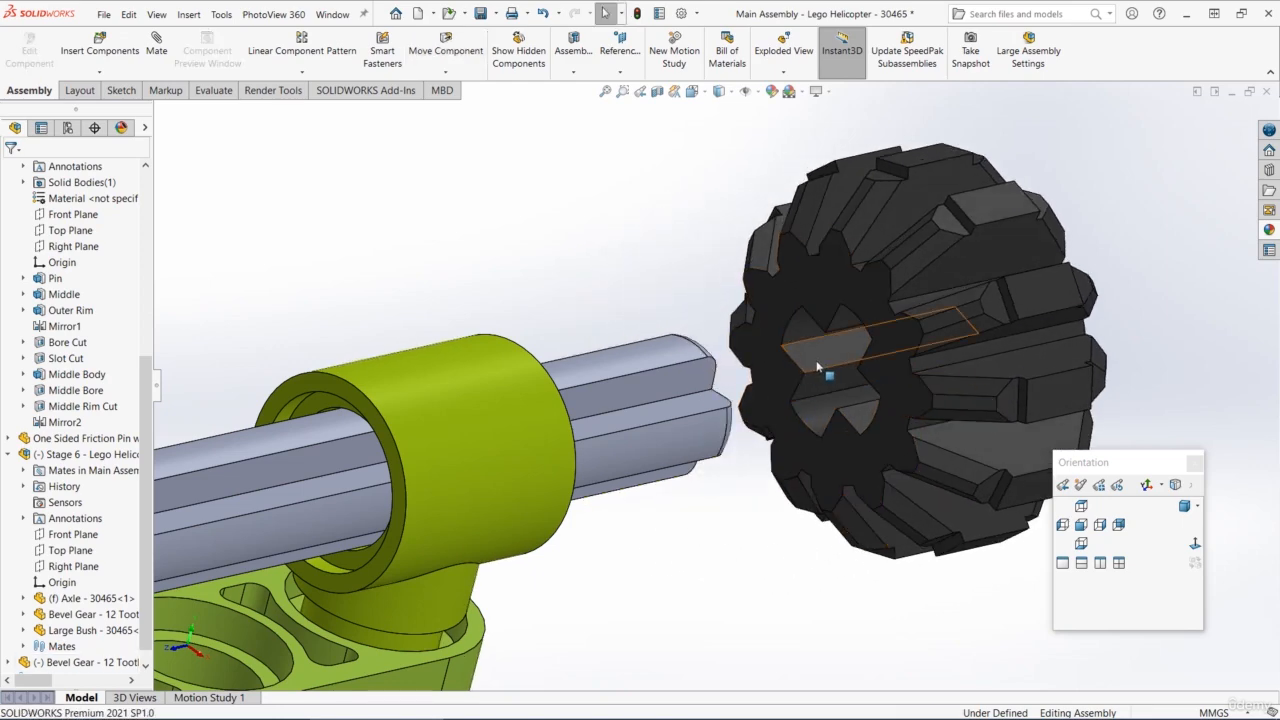
Mate a flat face of the copied gear's axle hole parallel to a flat face of the axle
{"action": "left_click", "coordinate": [817, 366]}
{"action": "middle_click_drag", "start_coordinate": [815, 364], "coordinate": [791, 383]}
{"action": "scroll", "coordinate": [740, 420], "scroll_direction": "down", "scroll_amount": 1}
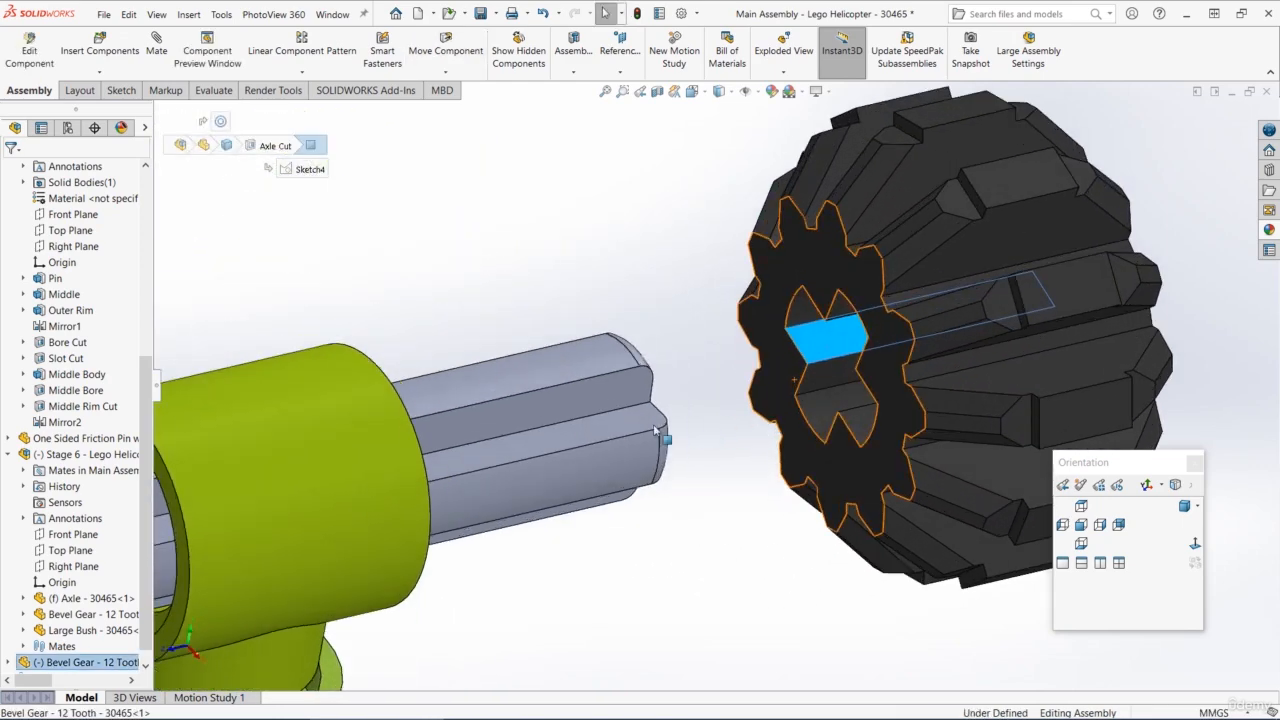
{"action": "left_click", "coordinate": [625, 431], "text": "ctrl"}
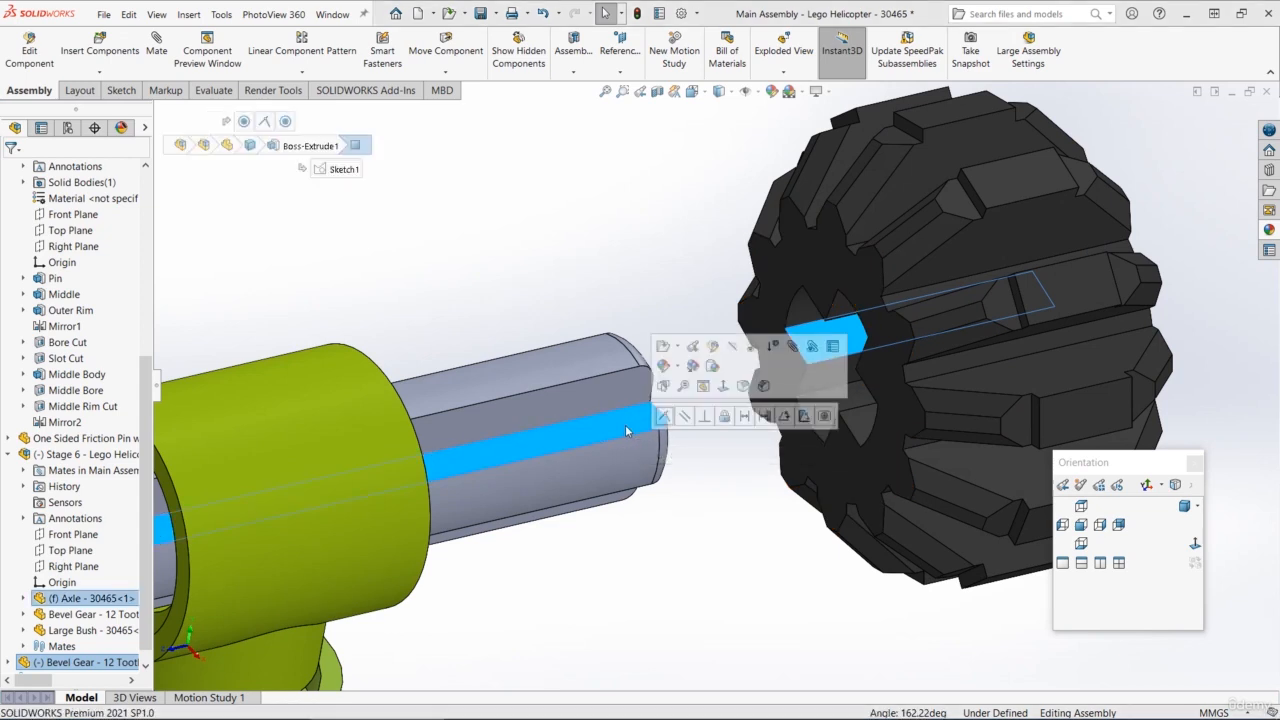
{"action": "left_click", "coordinate": [685, 417]}
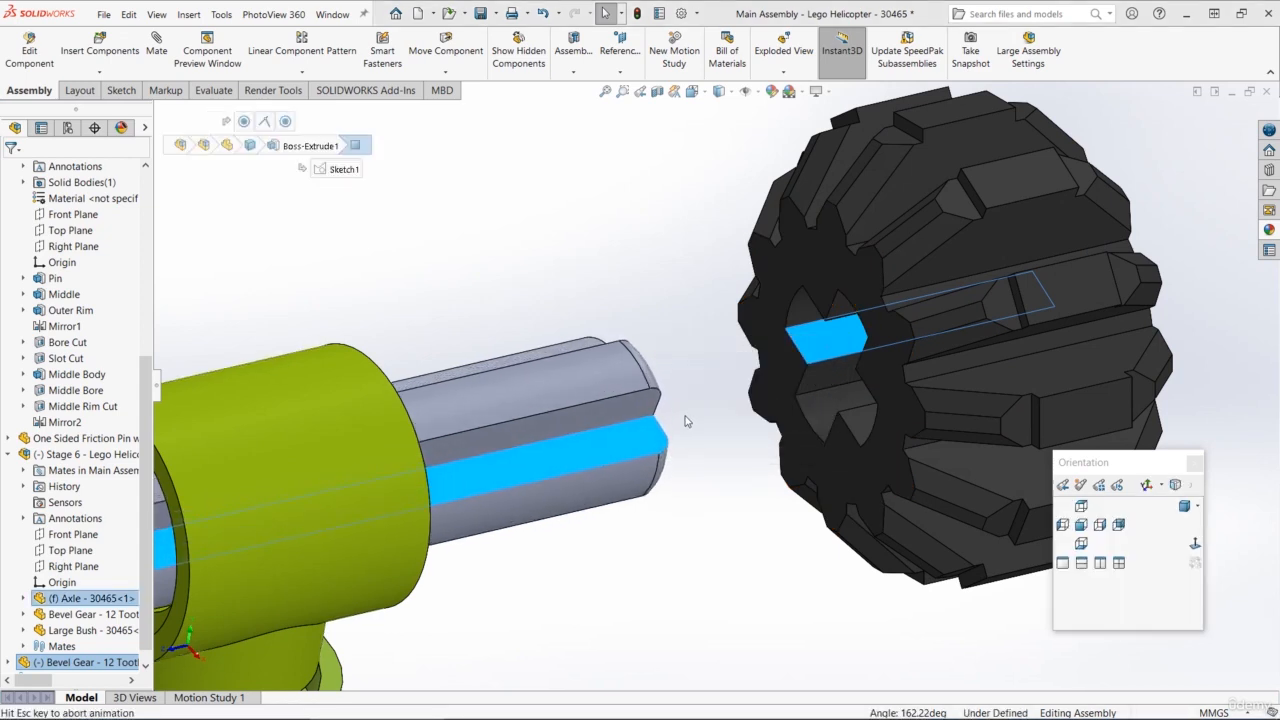
{"action": "left_click", "coordinate": [699, 533]}
{"action": "scroll", "coordinate": [725, 483], "scroll_direction": "up", "scroll_amount": 2}
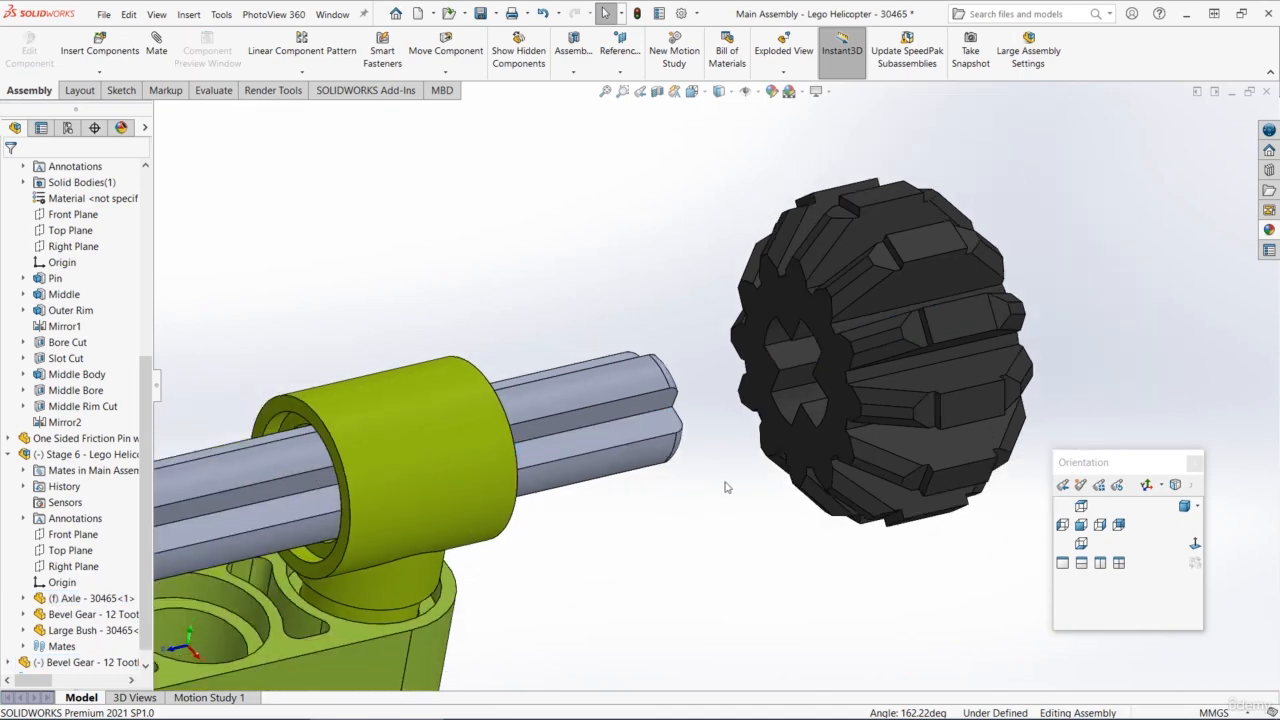
Mate the copied gear's outer flat end face coincident with the end face of the axle
{"action": "middle_click_drag", "start_coordinate": [733, 456], "coordinate": [612, 389]}
{"action": "scroll", "coordinate": [876, 352], "scroll_direction": "down", "scroll_amount": 2}
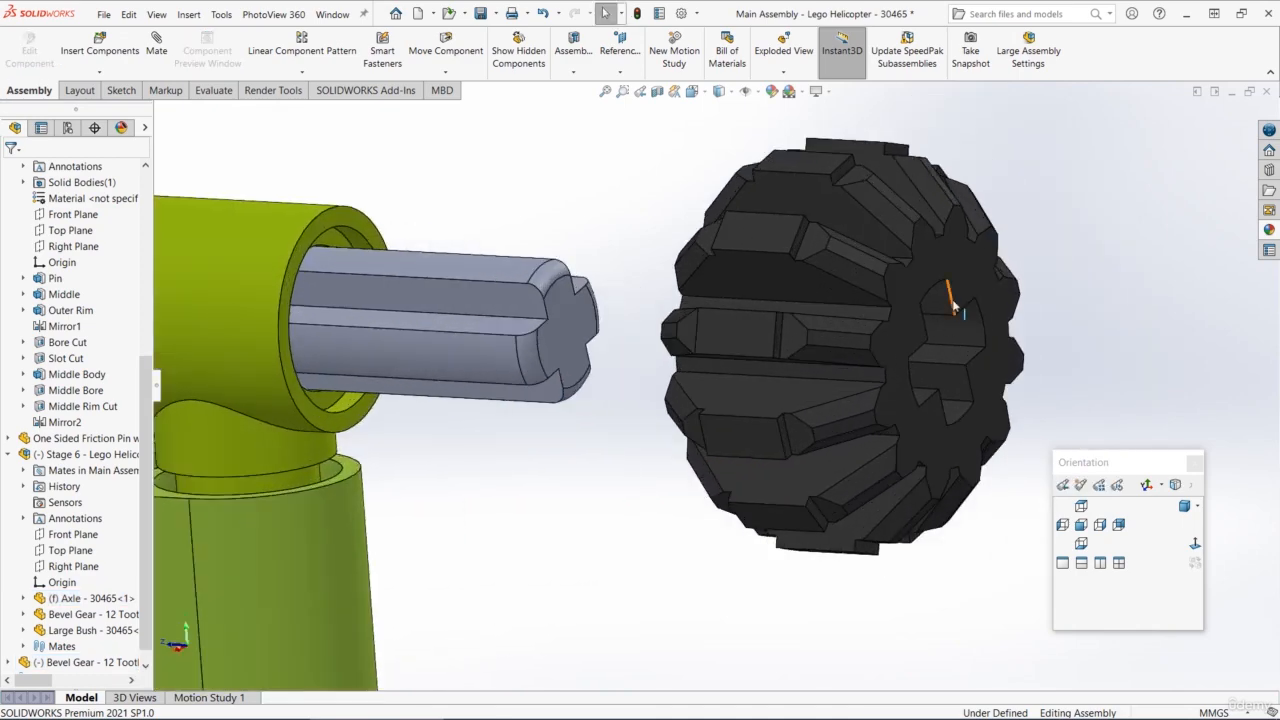
{"action": "left_click", "coordinate": [958, 303]}
{"action": "left_click", "coordinate": [573, 328], "text": "ctrl"}
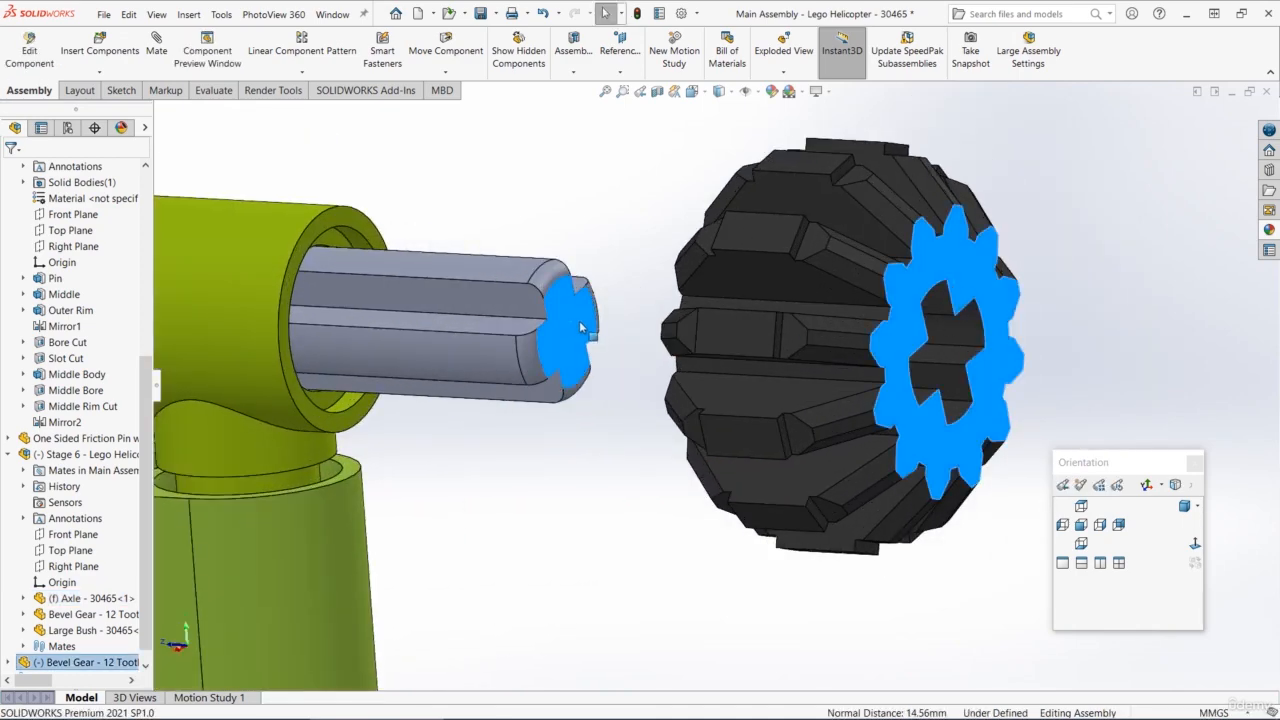
{"action": "left_click", "coordinate": [610, 312]}
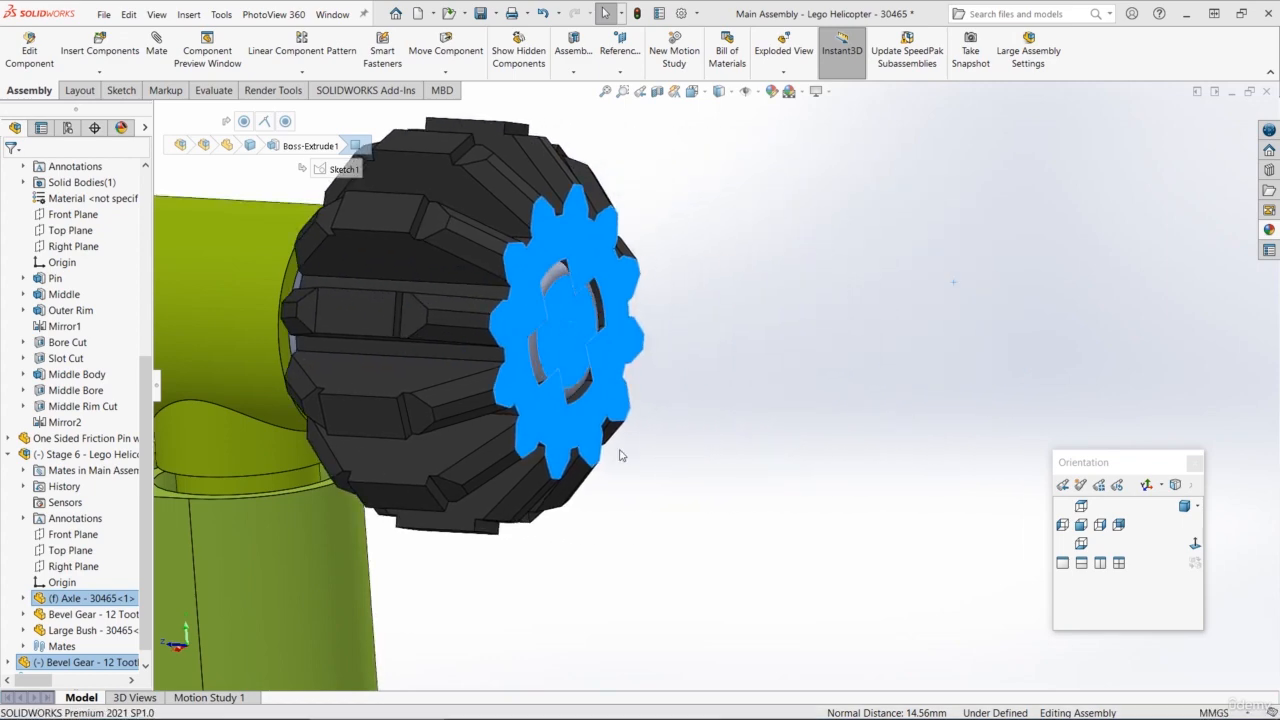
Try turning the bevel gear at the axle's opposite end to check how the mated gears and axle move
{"action": "middle_click_drag", "start_coordinate": [490, 385], "coordinate": [460, 362]}
{"action": "scroll", "coordinate": [520, 370], "scroll_direction": "up", "scroll_amount": 4}
{"action": "scroll", "coordinate": [434, 398], "scroll_direction": "down", "scroll_amount": 2}
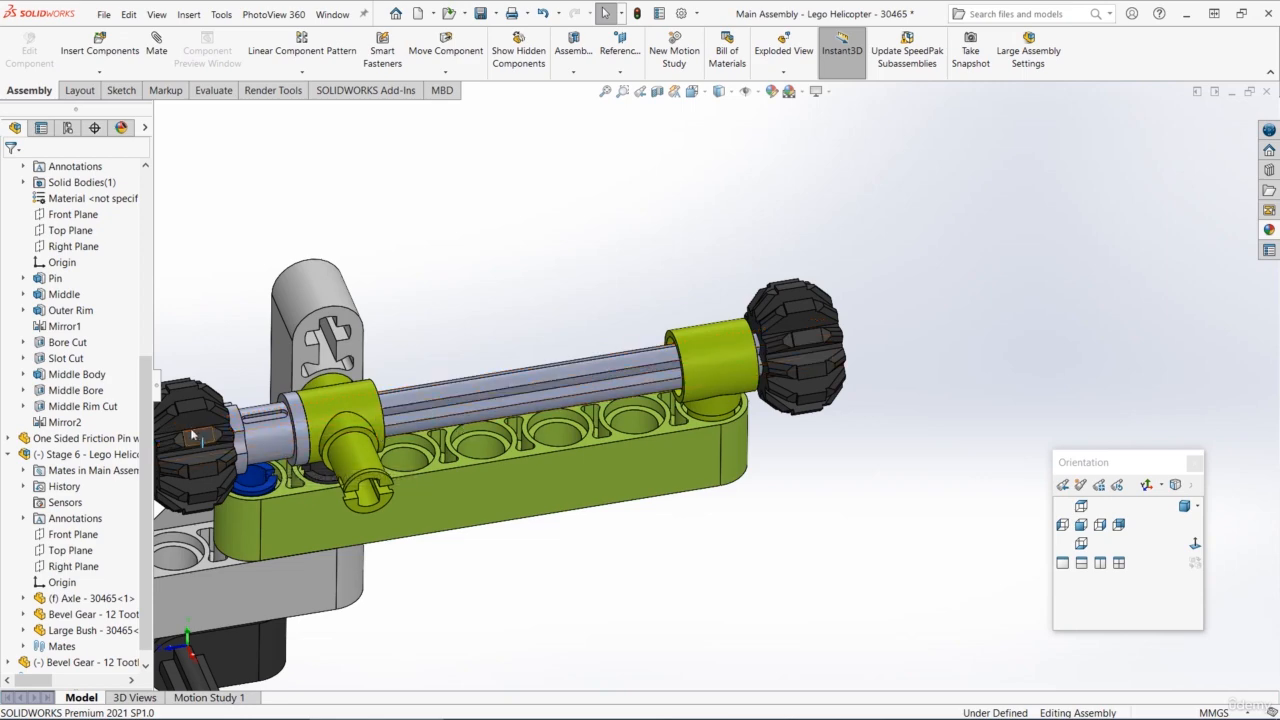
{"action": "left_click_drag", "start_coordinate": [190, 428], "coordinate": [205, 530]}
{"action": "scroll", "coordinate": [323, 443], "scroll_direction": "up", "scroll_amount": 5}
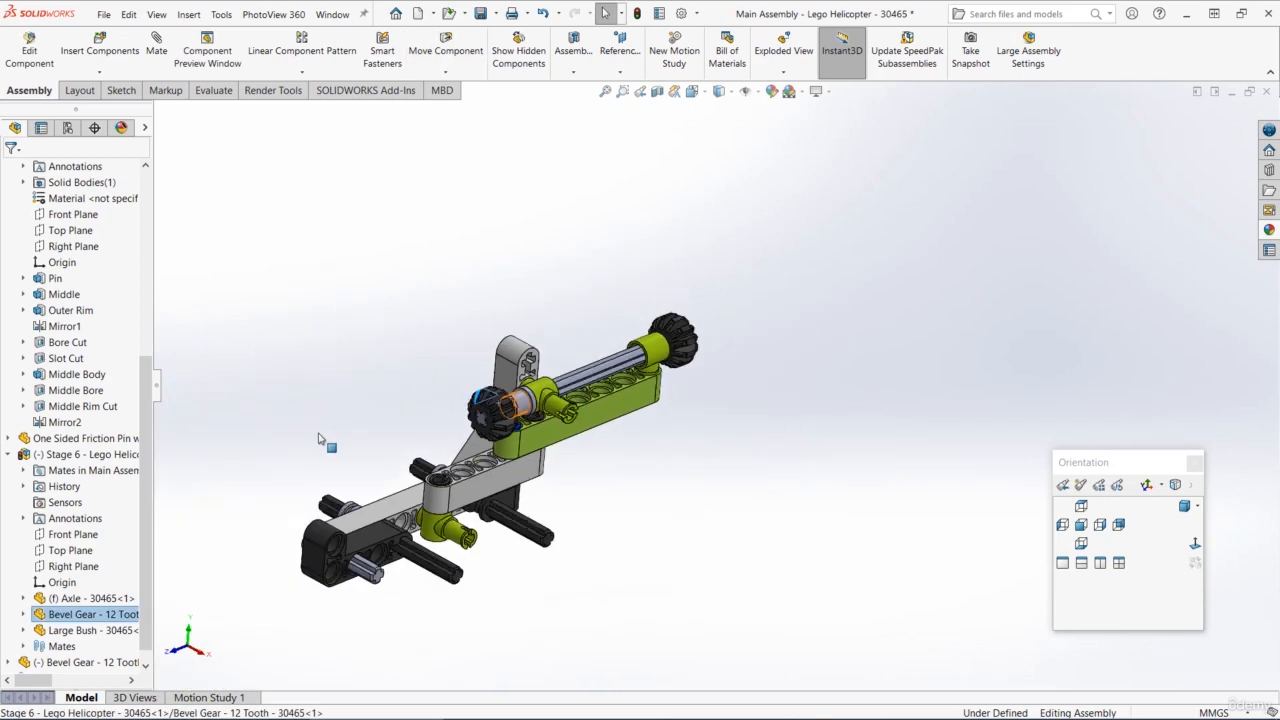
Save the Main Assembly together with the modified Stage 1, Stage 2 and Stage 3 subassemblies
{"action": "middle_click_drag", "start_coordinate": [481, 427], "coordinate": [467, 430]}
{"action": "left_click_drag", "start_coordinate": [835, 241], "coordinate": [799, 245]}
{"action": "mouse_move", "coordinate": [778, 225]}
{"action": "middle_mouse_down"}
{"action": "mouse_move", "coordinate": [790, 223]}
{"action": "mouse_move", "coordinate": [773, 220]}
{"action": "middle_mouse_up"}
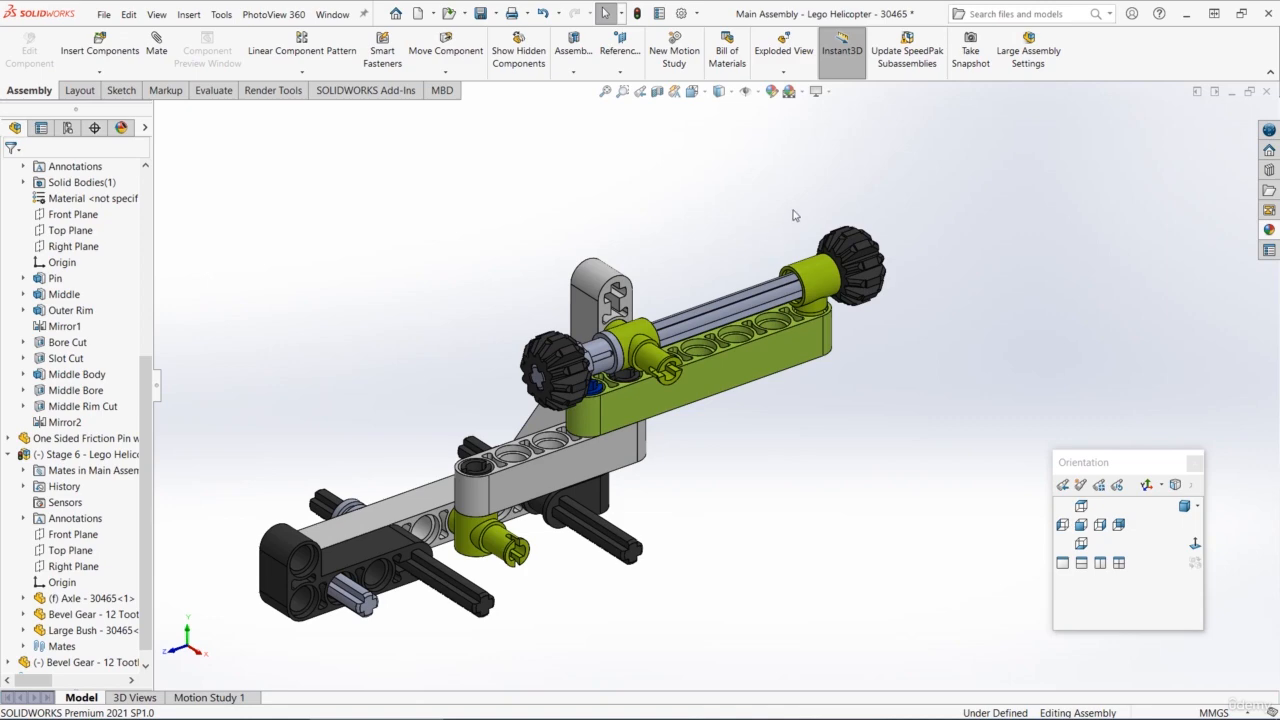
{"action": "key", "text": "ctrl+s"}
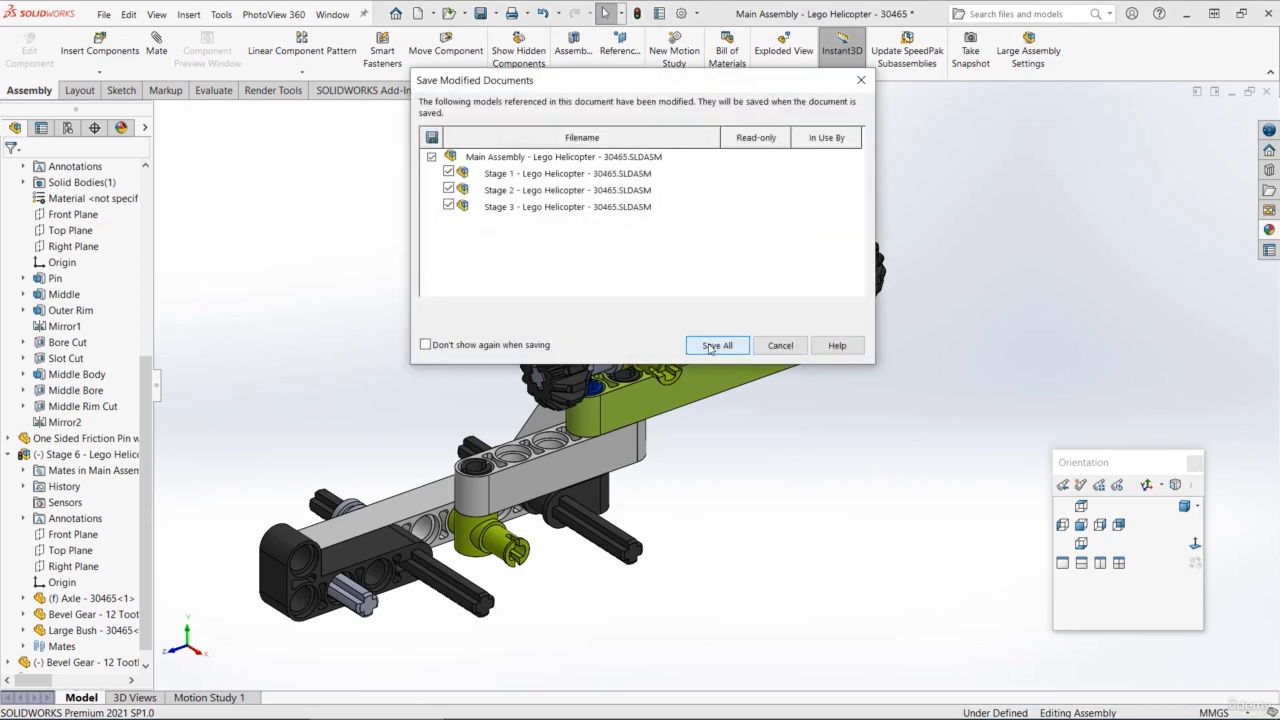
{"action": "left_click", "coordinate": [716, 345]}
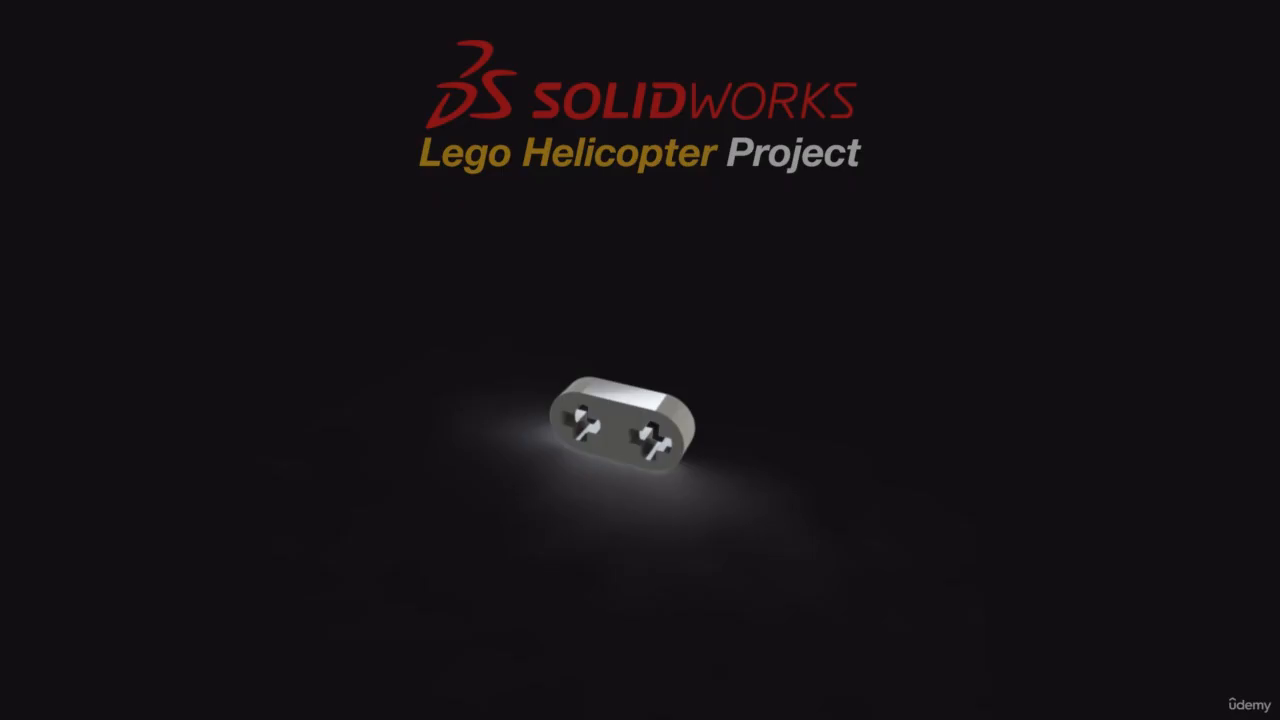